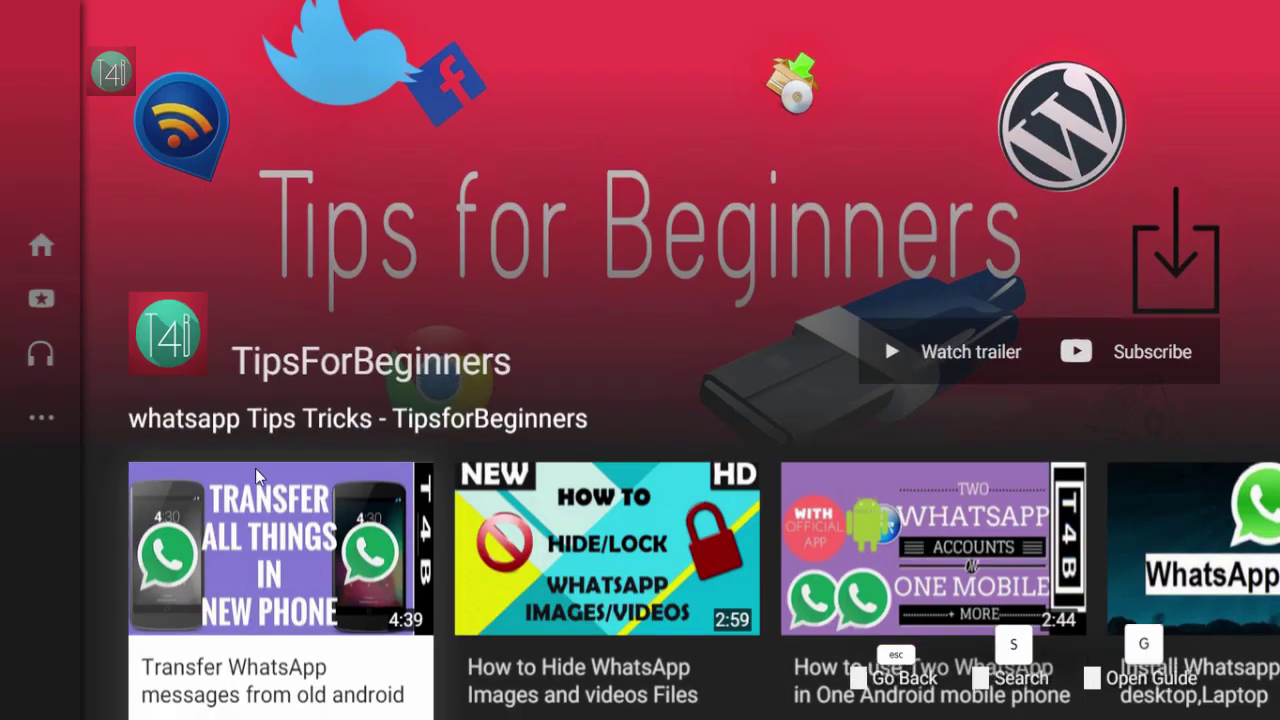
{"action": "scroll", "coordinate": [255, 468], "scroll_direction": "down", "scroll_amount": 1}
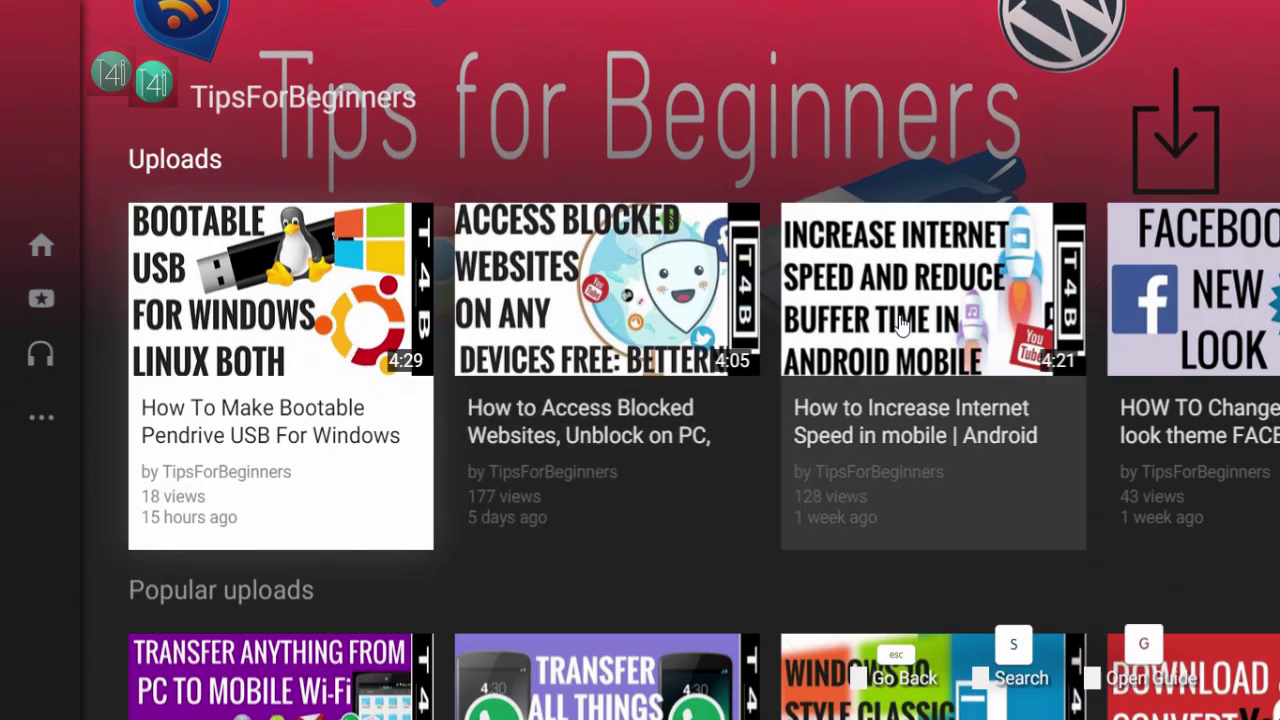
{"action": "scroll", "coordinate": [440, 509], "scroll_direction": "down", "scroll_amount": 2}
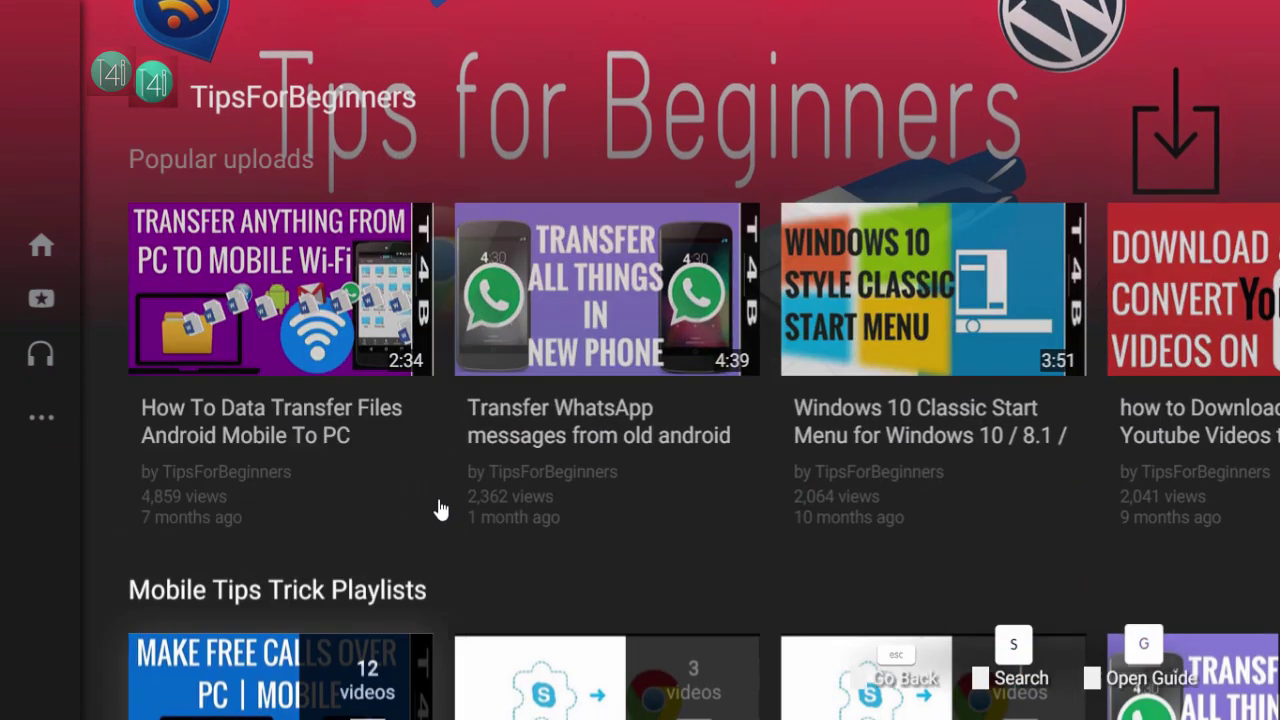
{"action": "scroll", "coordinate": [786, 449], "scroll_direction": "up", "scroll_amount": 1}
{"action": "scroll", "coordinate": [903, 415], "scroll_direction": "up", "scroll_amount": 3}
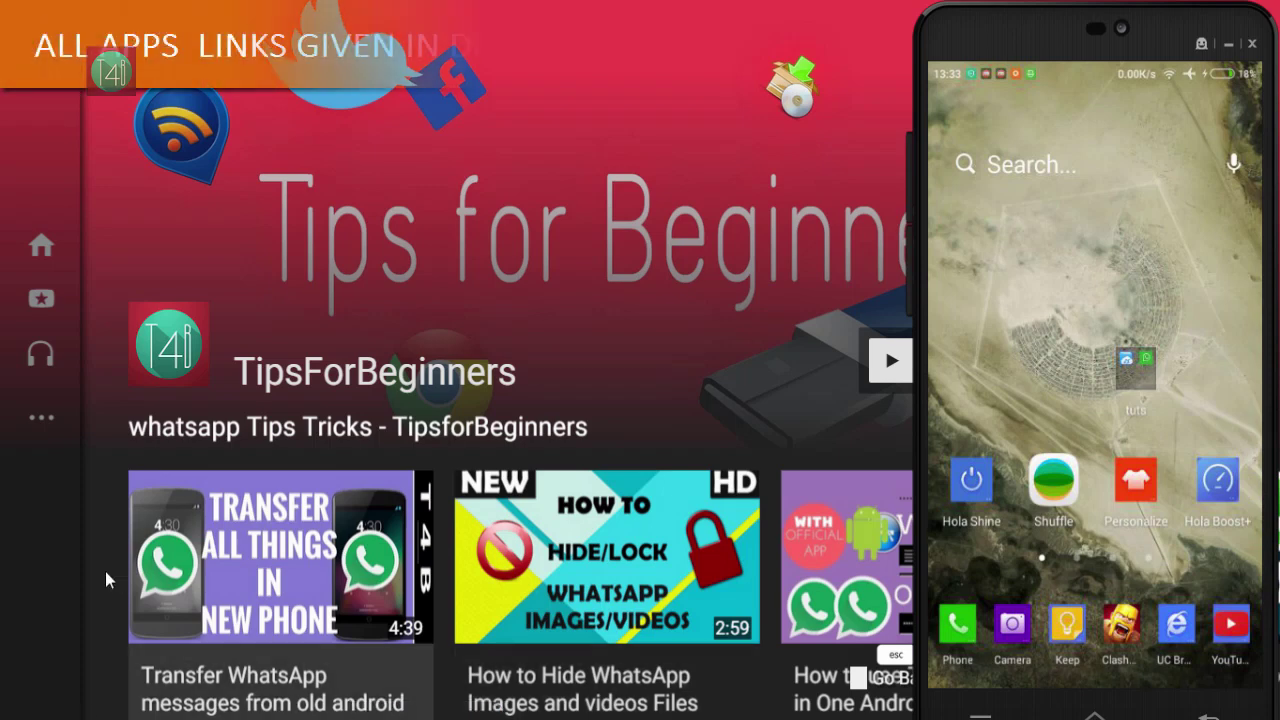
Open WhatsApp from the phone's tuts folder, clear all messages in the contact's chat, and leave the chat
{"action": "left_click", "coordinate": [1140, 362]}
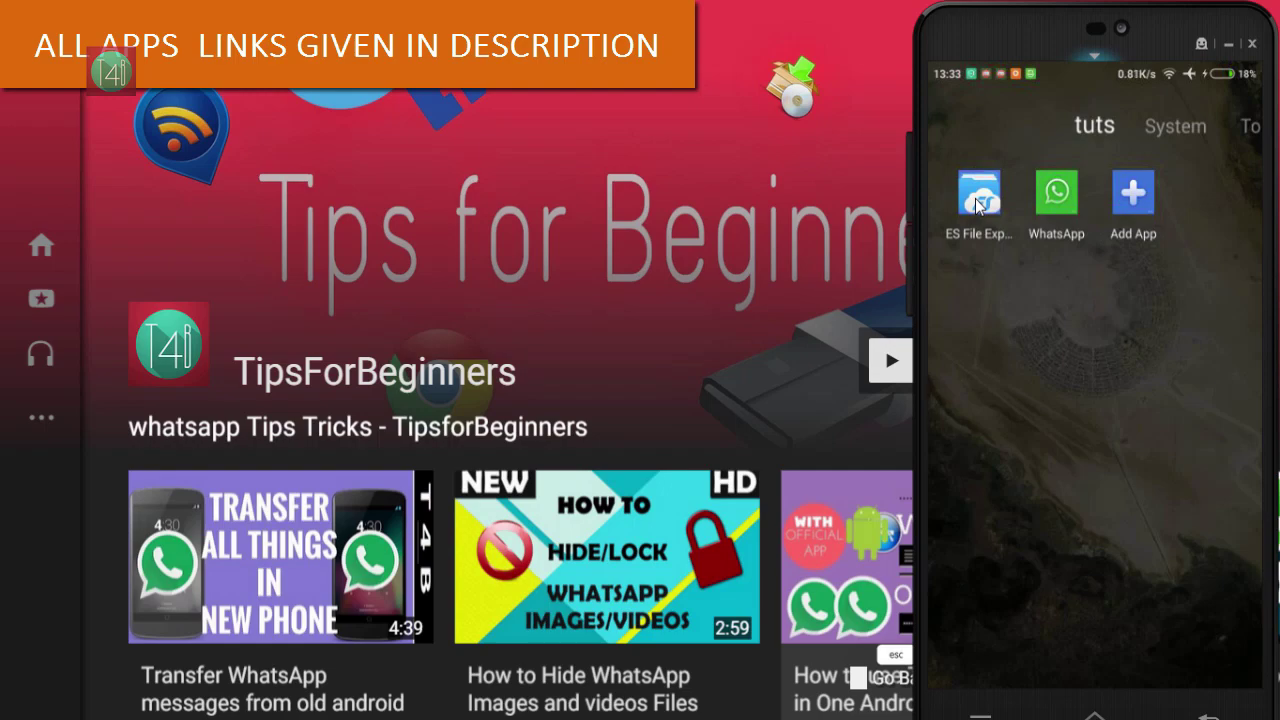
{"action": "left_click", "coordinate": [1064, 197]}
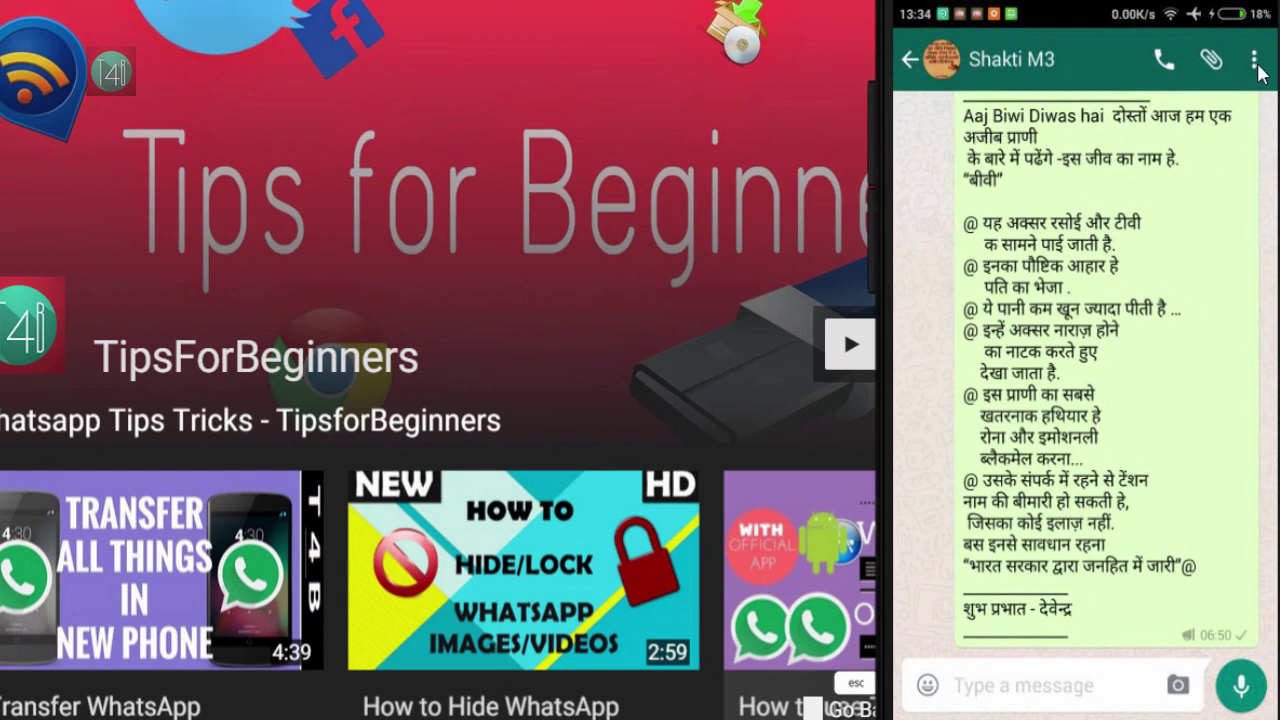
{"action": "left_click", "coordinate": [1254, 62]}
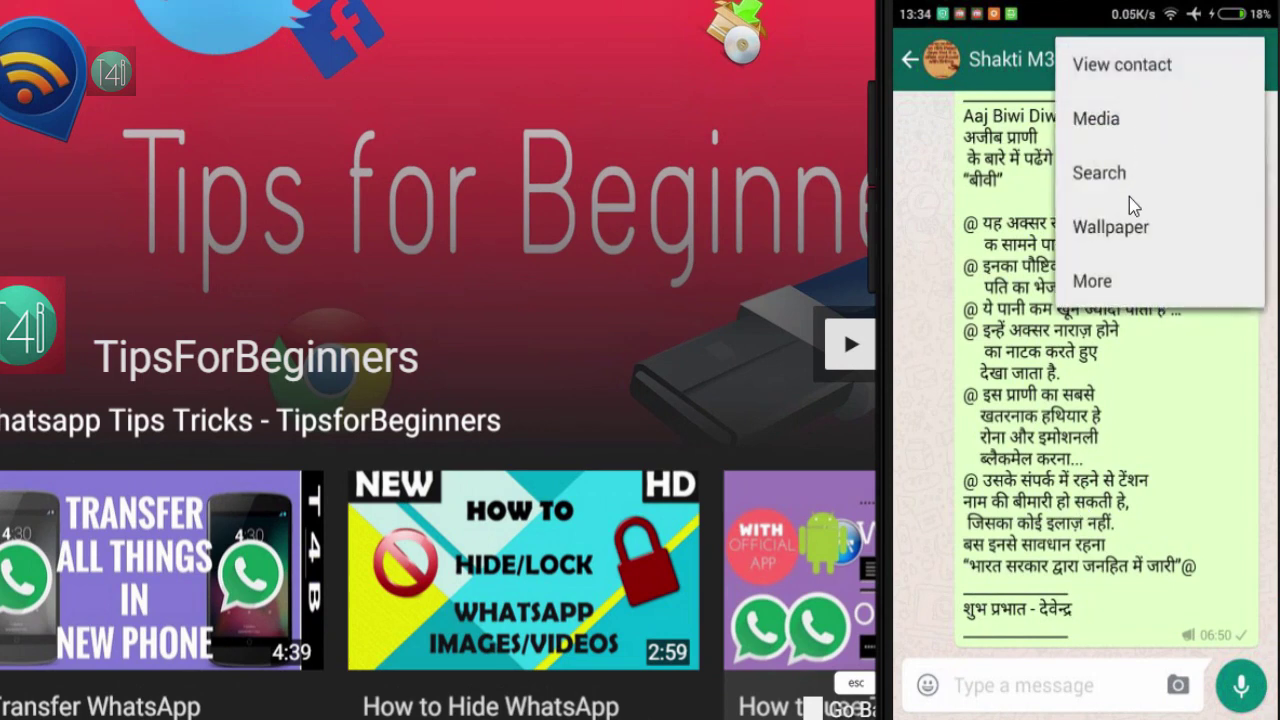
{"action": "left_click", "coordinate": [1115, 280]}
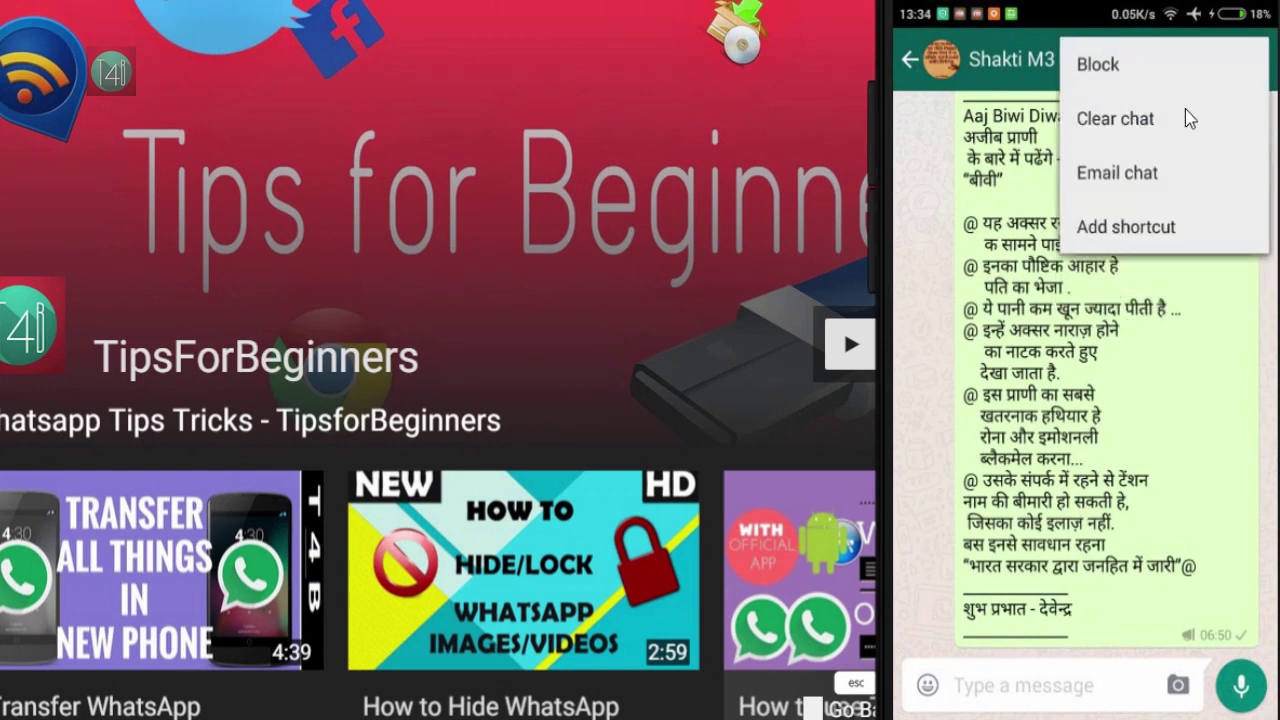
{"action": "left_click", "coordinate": [1129, 119]}
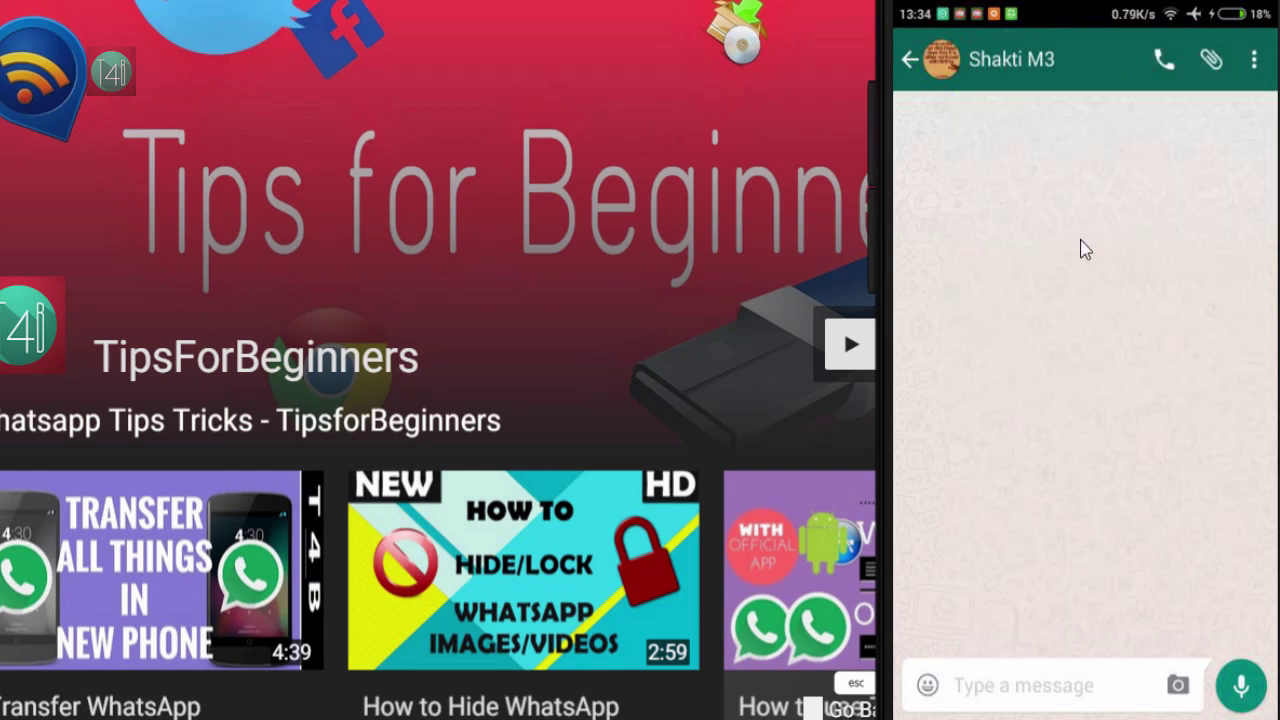
{"action": "left_click", "coordinate": [910, 60]}
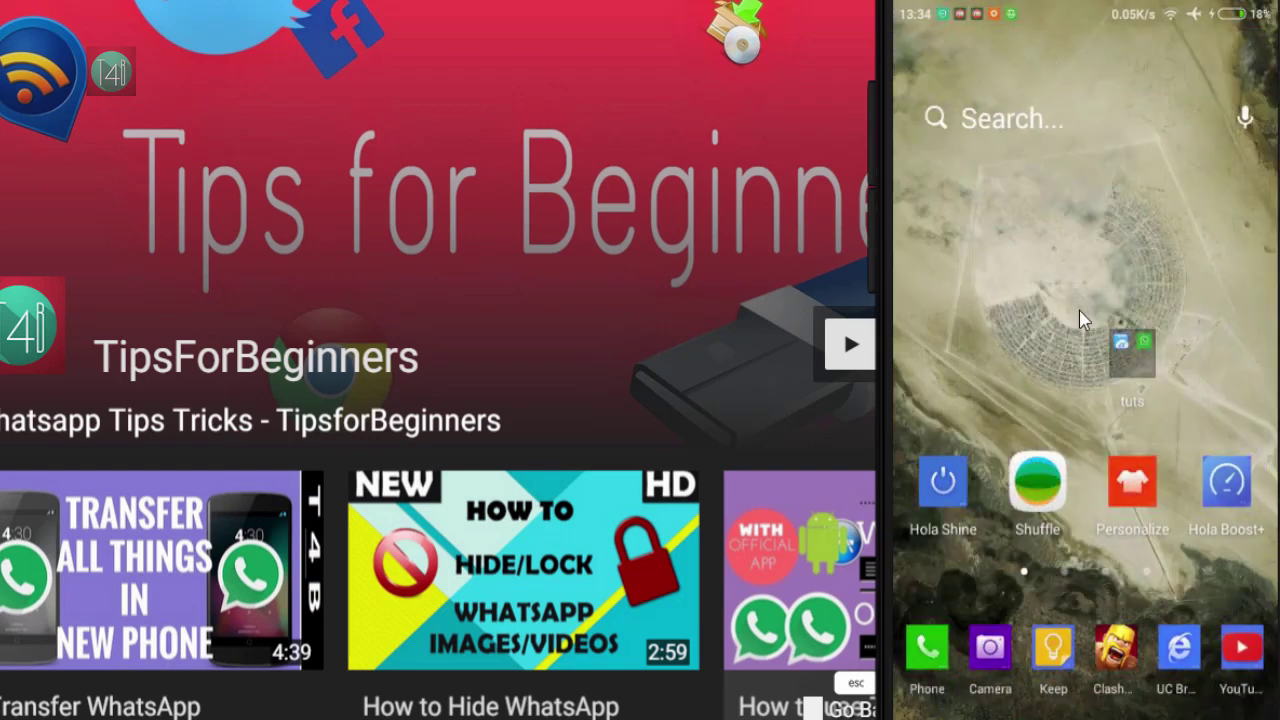
Switch to ES File Explorer and open the WhatsApp/Databases folder in internal storage 0
{"action": "left_click_drag", "start_coordinate": [1132, 343], "coordinate": [1038, 296]}
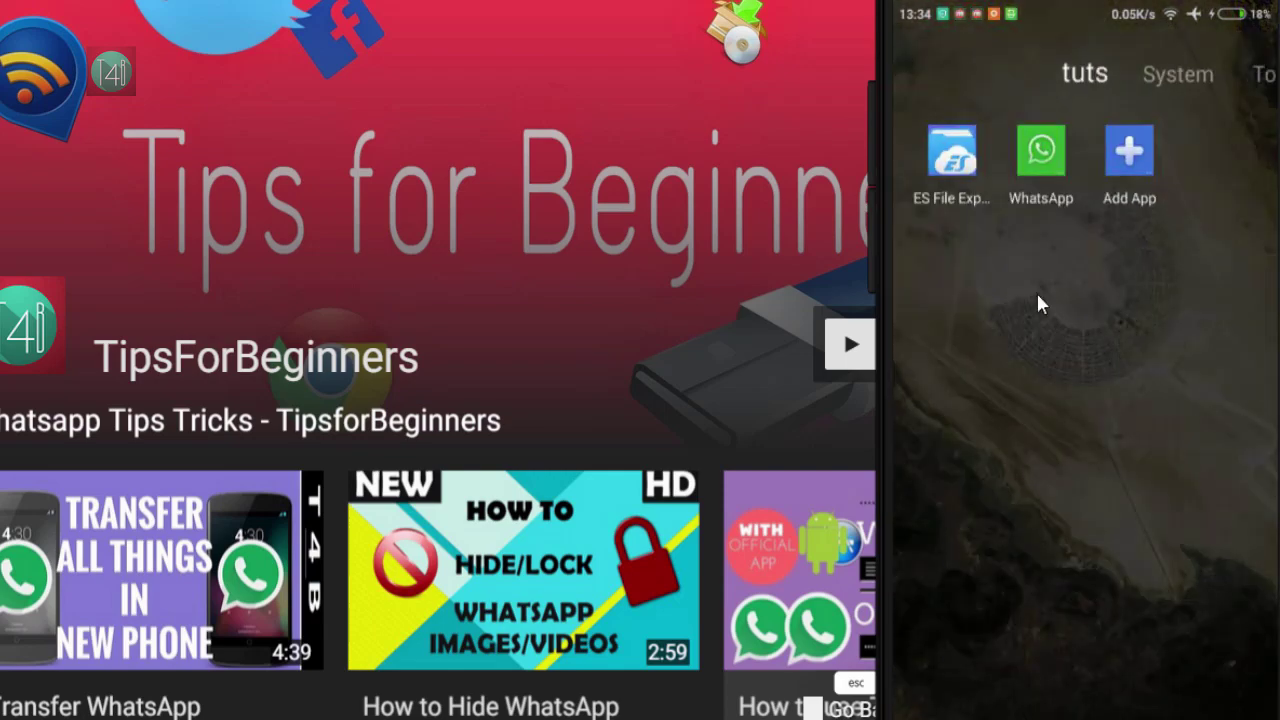
{"action": "left_click", "coordinate": [963, 170]}
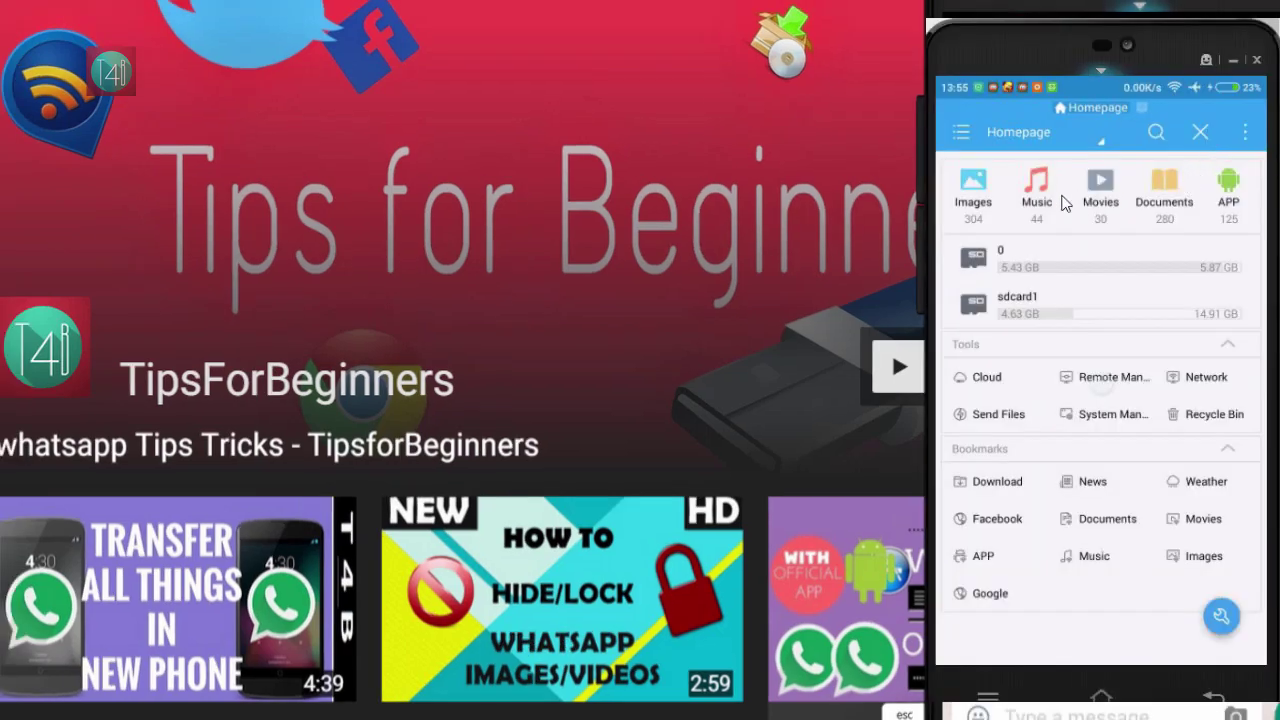
{"action": "left_click", "coordinate": [1080, 271]}
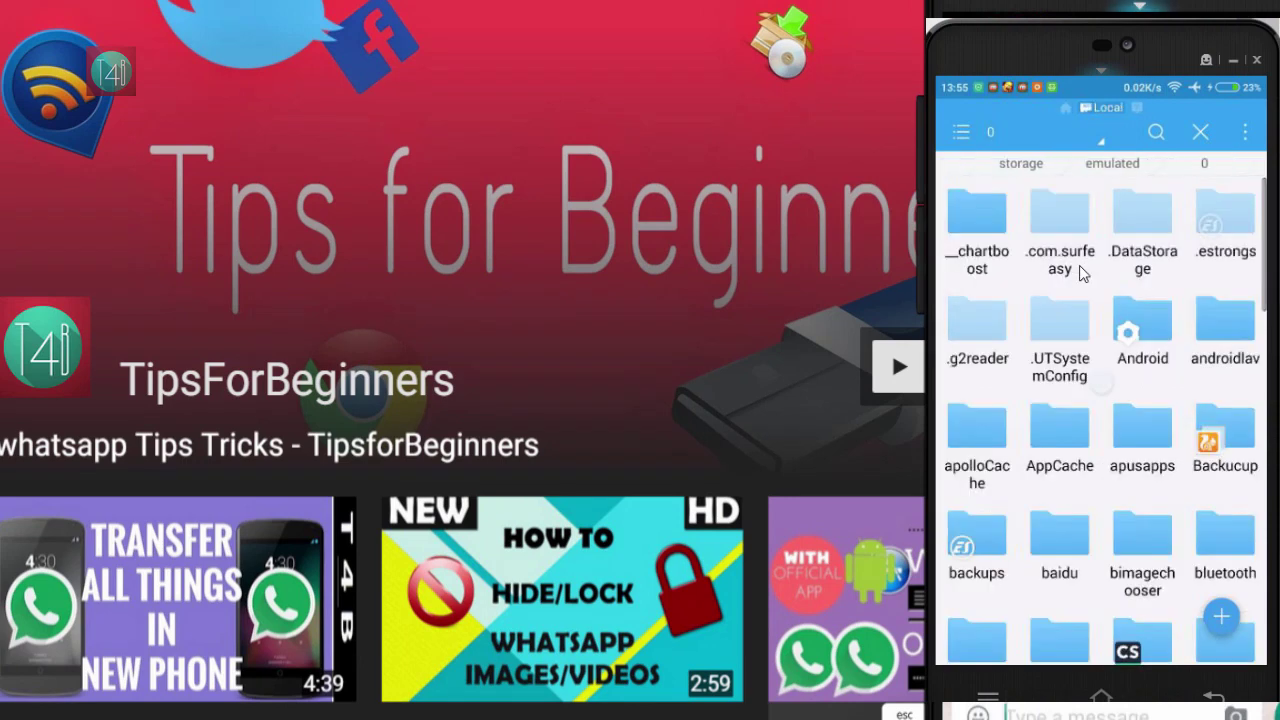
{"action": "scroll", "coordinate": [1134, 333], "scroll_direction": "down", "scroll_amount": 3}
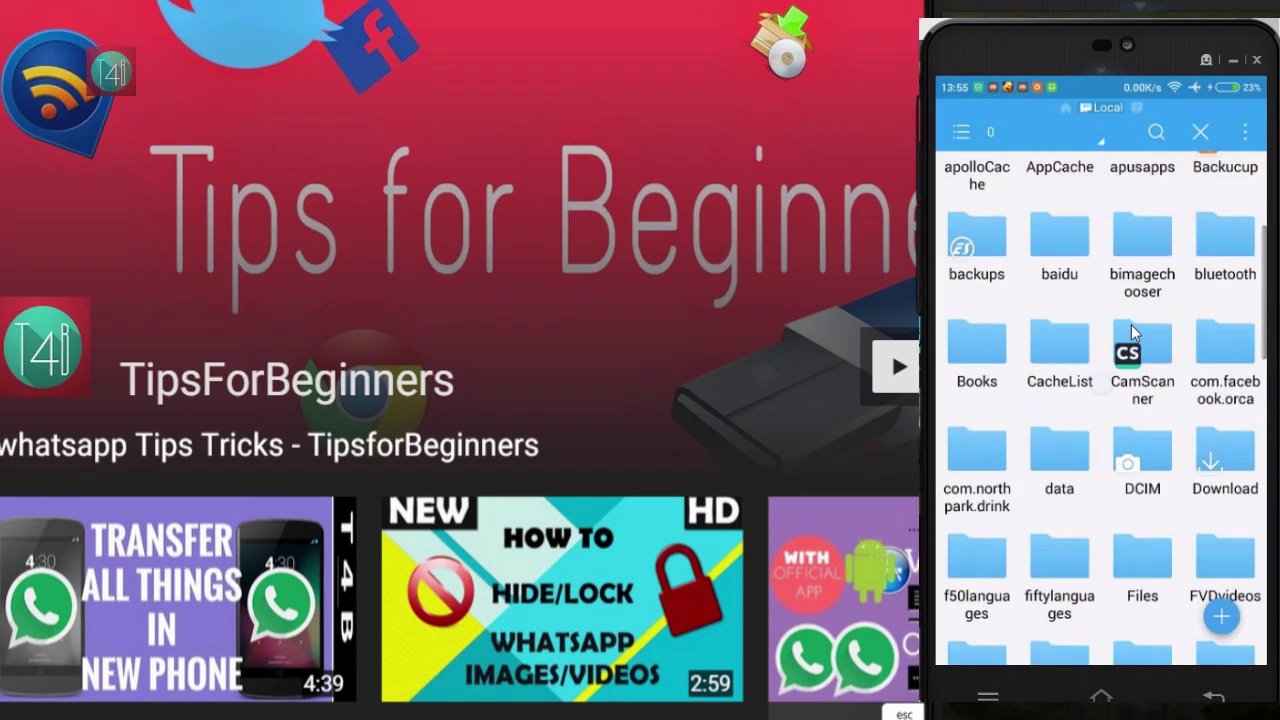
{"action": "scroll", "coordinate": [1134, 333], "scroll_direction": "down", "scroll_amount": 5}
{"action": "left_click", "coordinate": [1047, 418]}
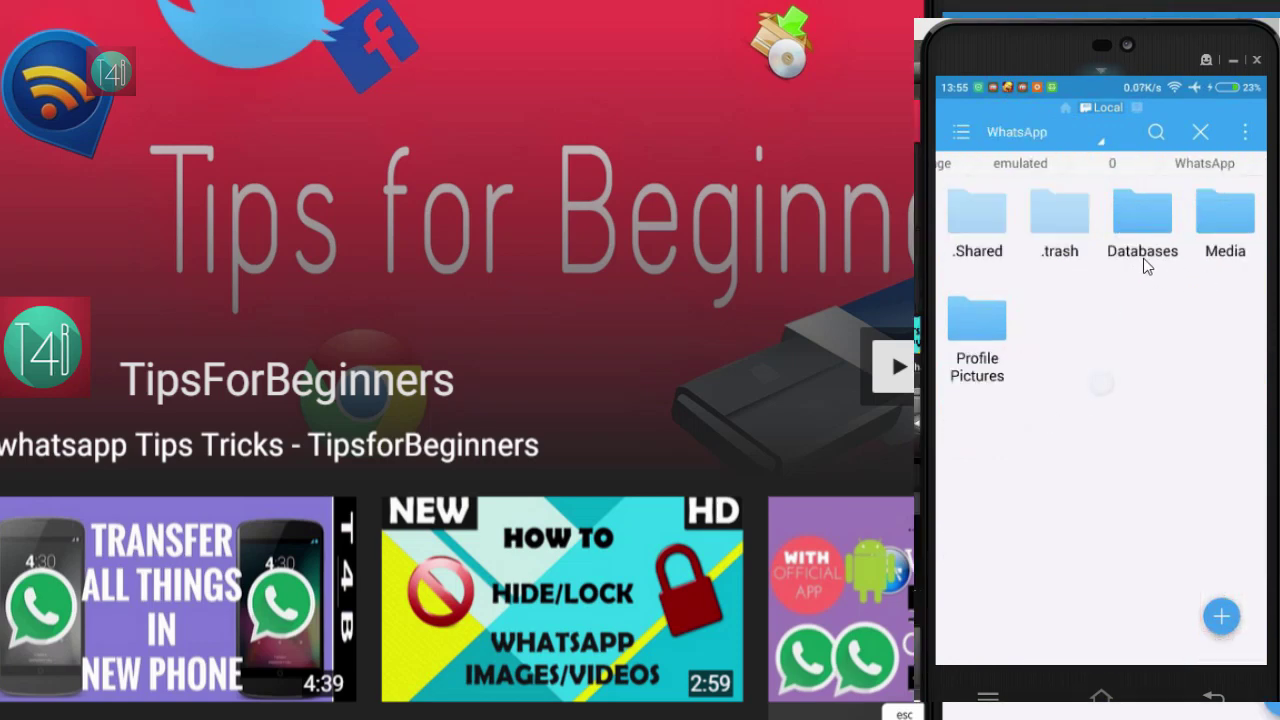
{"action": "left_click", "coordinate": [1143, 262]}
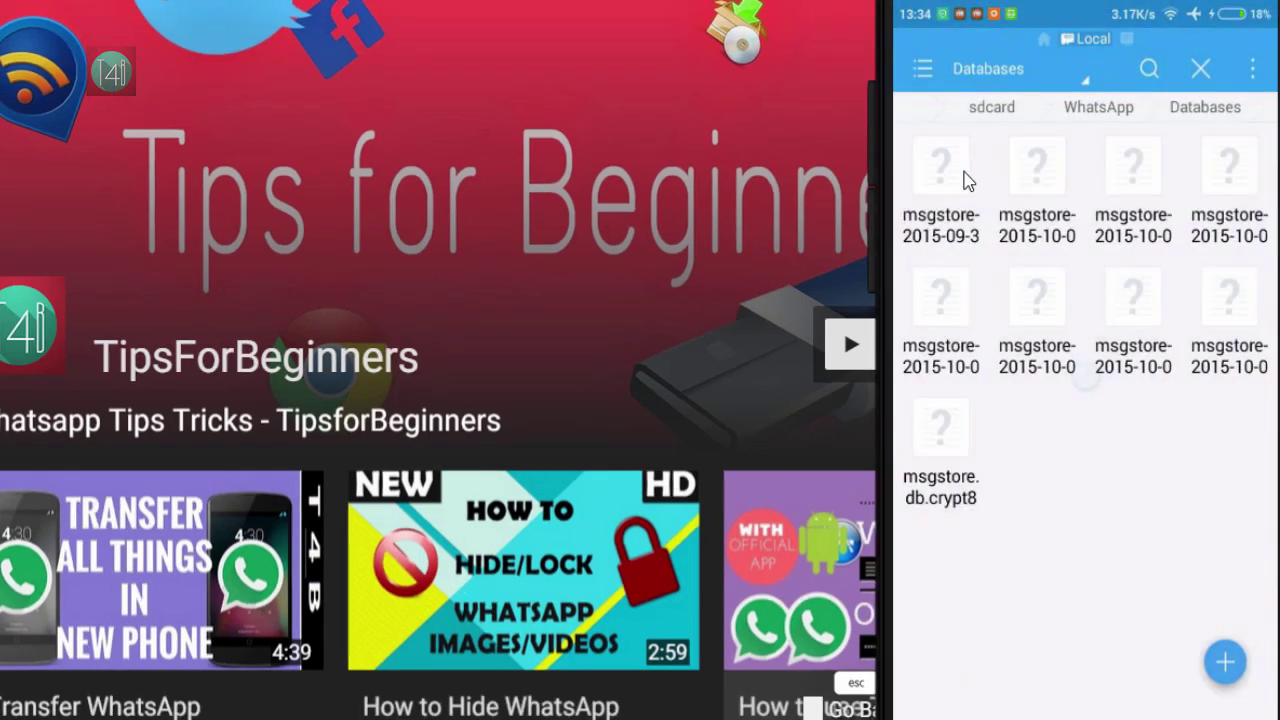
Rename the file msgstore.db.crypt8 in the Databases folder as backup-msgstore.db.crypt8
{"action": "left_click", "coordinate": [942, 488]}
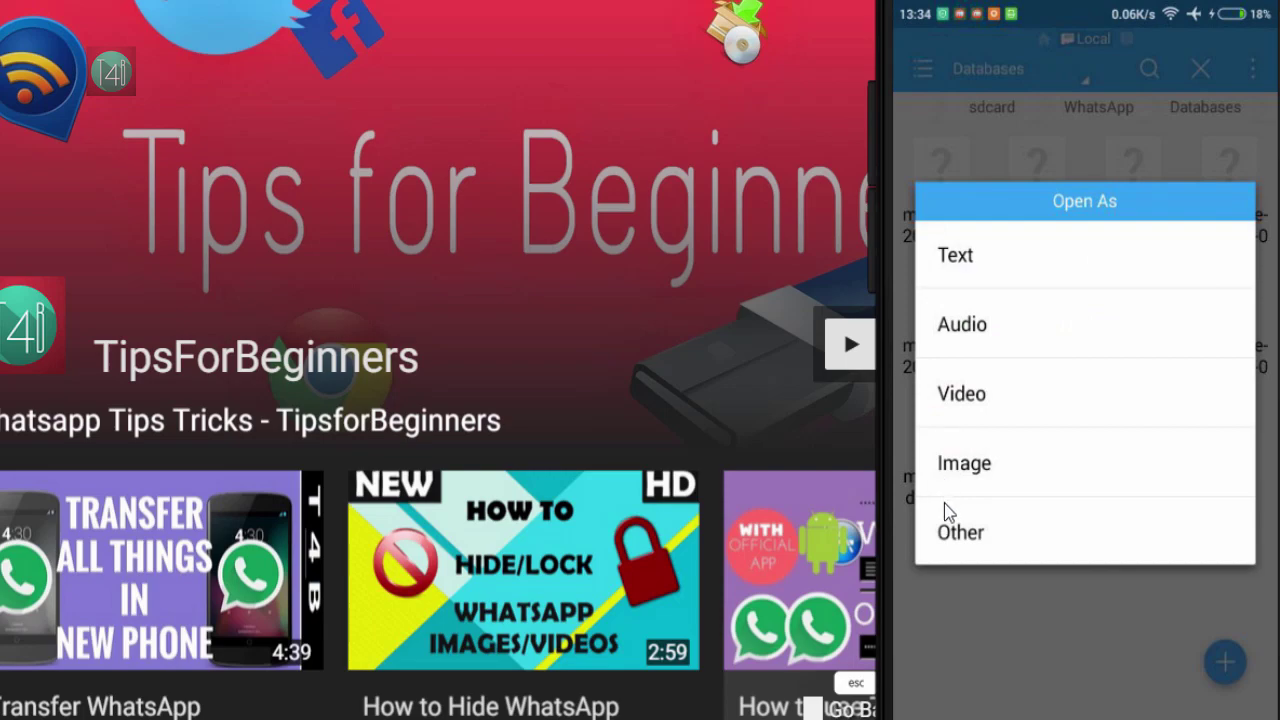
{"action": "left_click", "coordinate": [964, 617]}
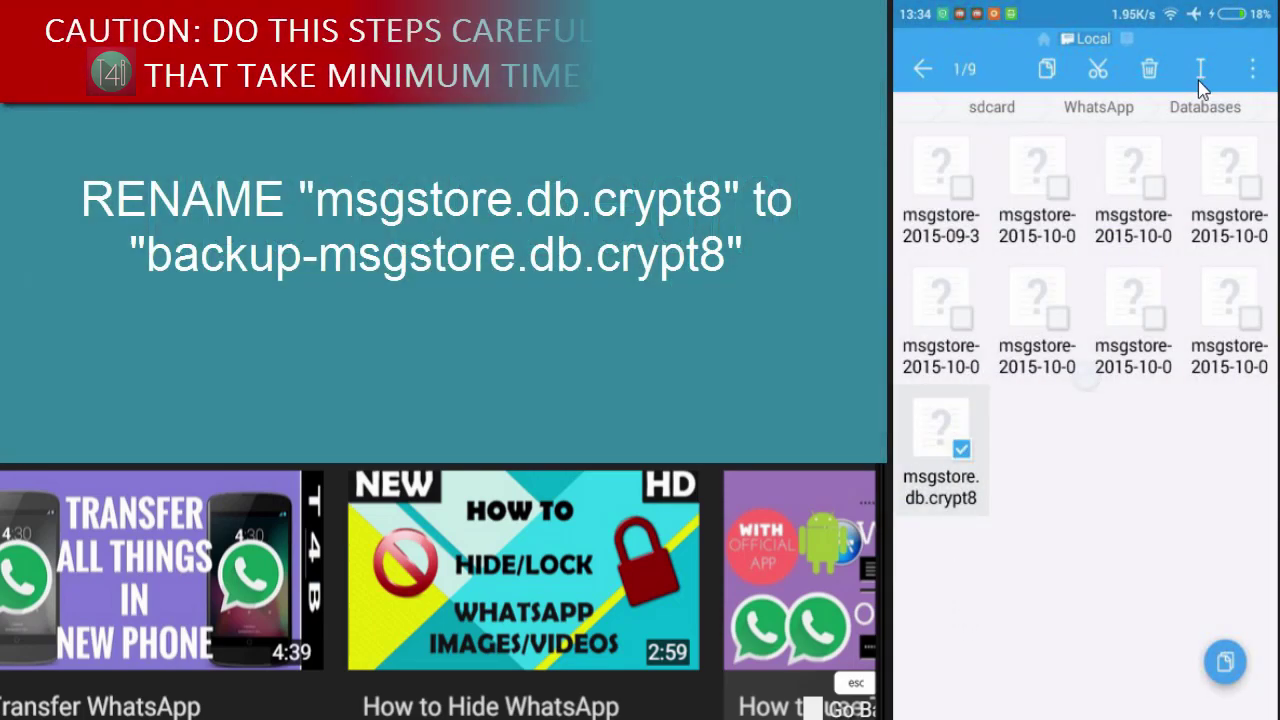
{"action": "left_click", "coordinate": [1199, 78]}
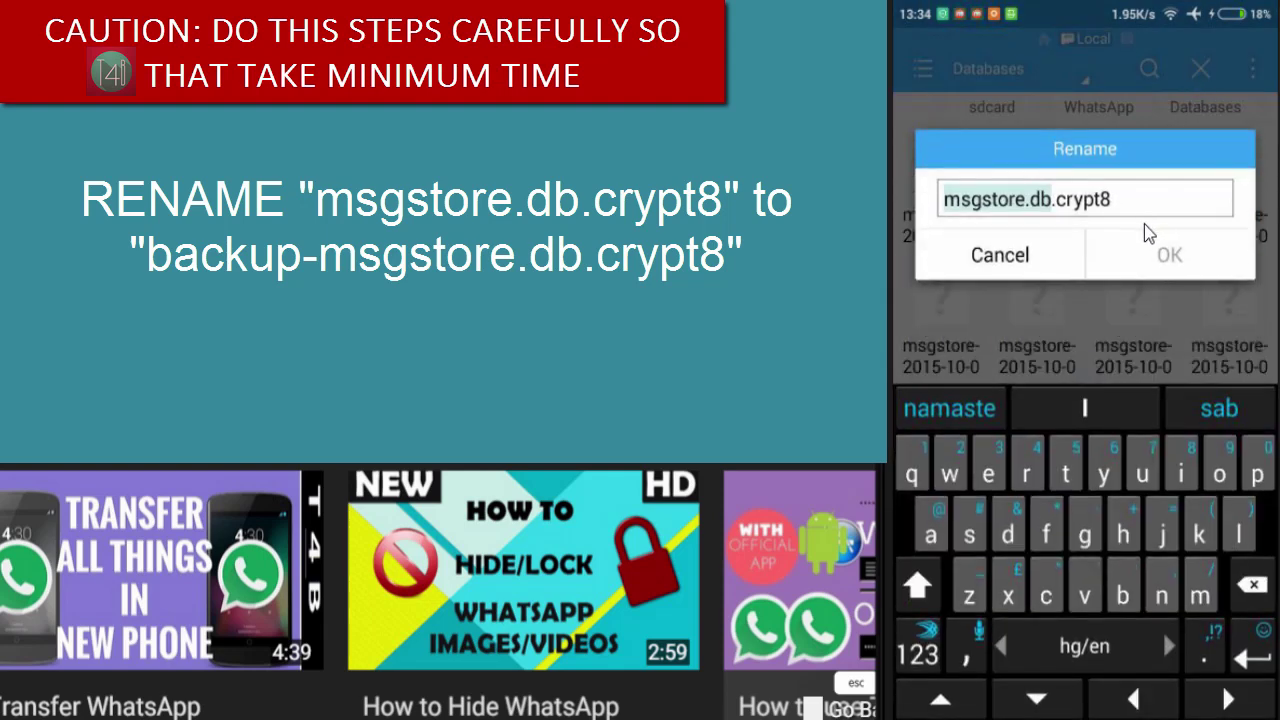
{"action": "key", "text": "Left"}
{"action": "type", "text": "backup"}
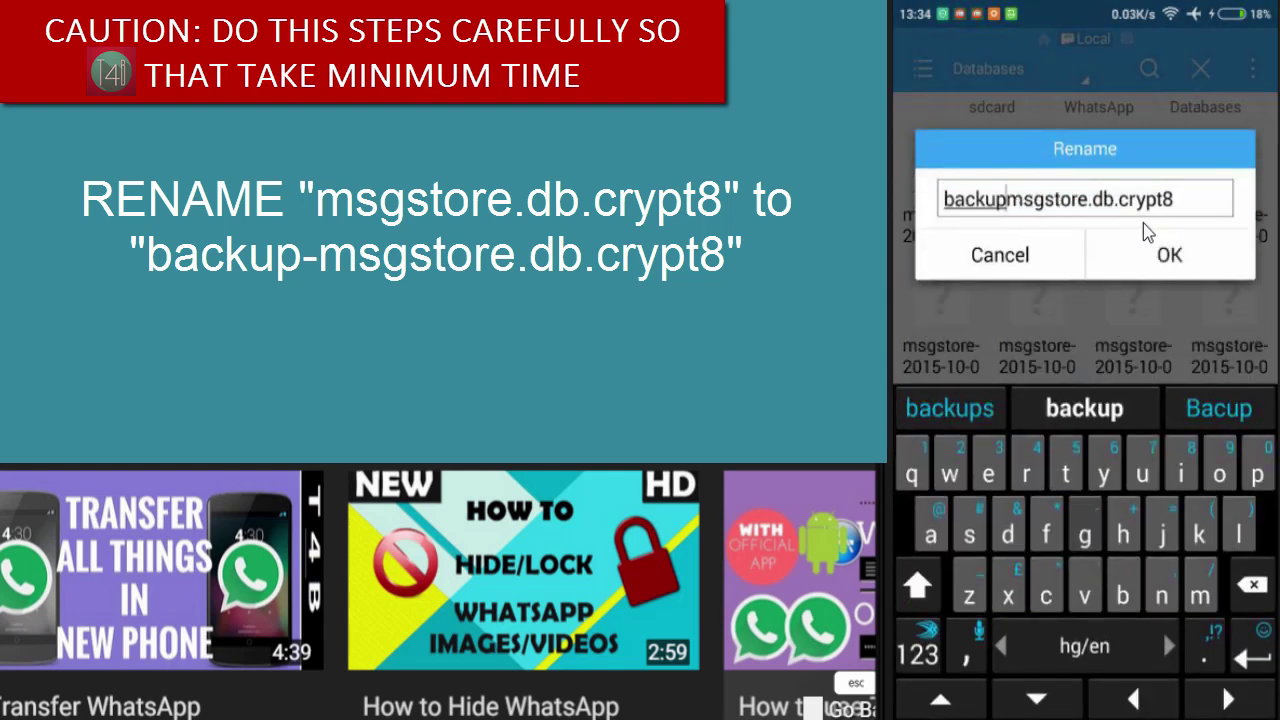
{"action": "type", "text": "-"}
{"action": "left_click", "coordinate": [1145, 232]}
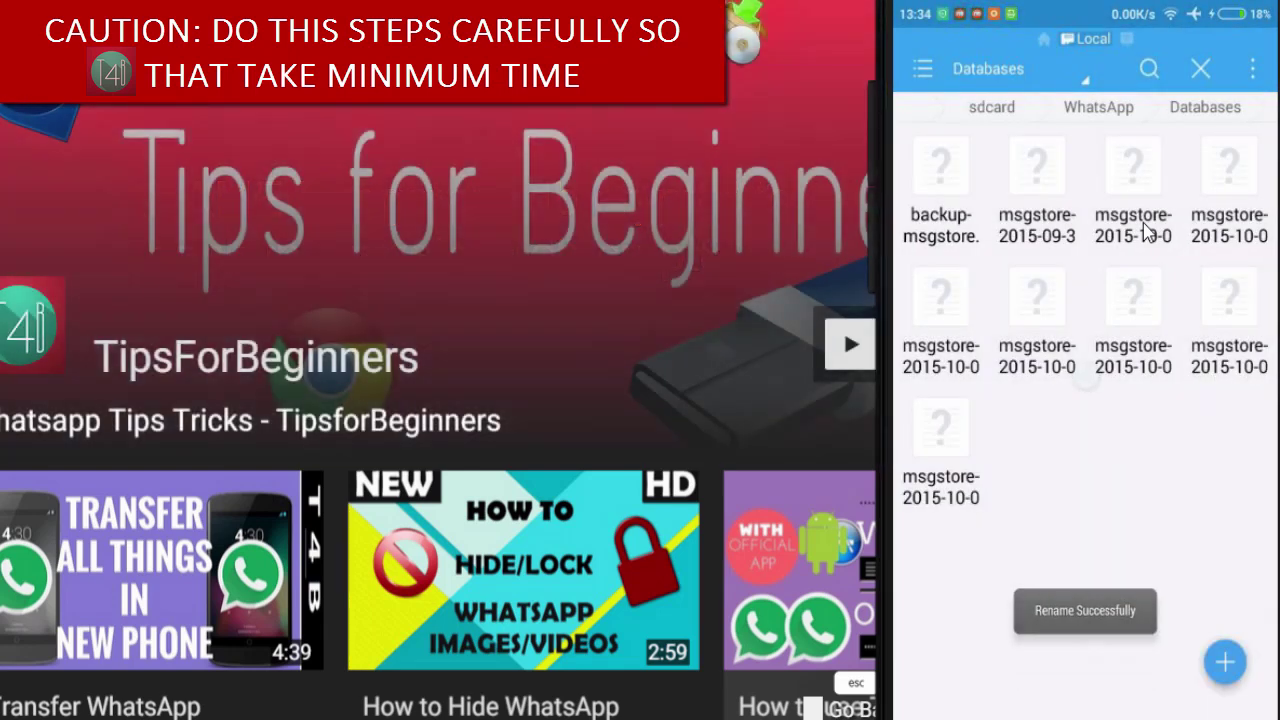
Change the Databases folder view to Large List so the full file names are readable
{"action": "key", "text": "Menu"}
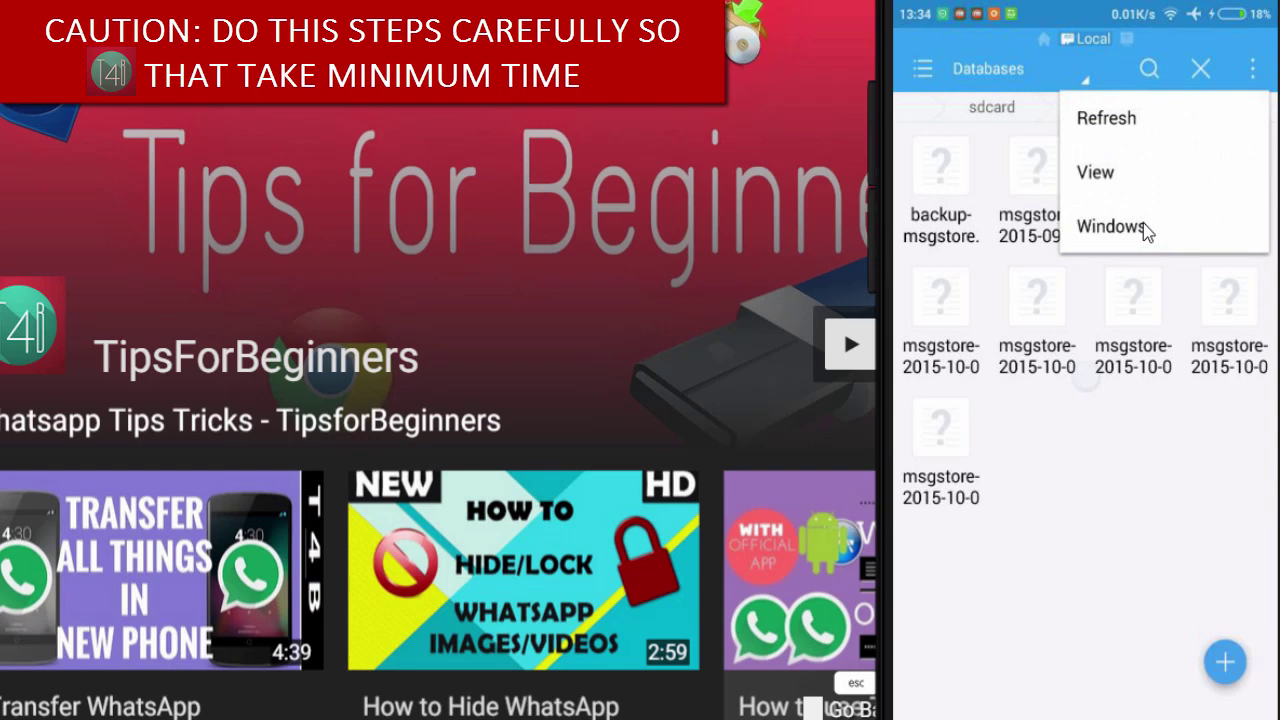
{"action": "left_click", "coordinate": [1116, 177]}
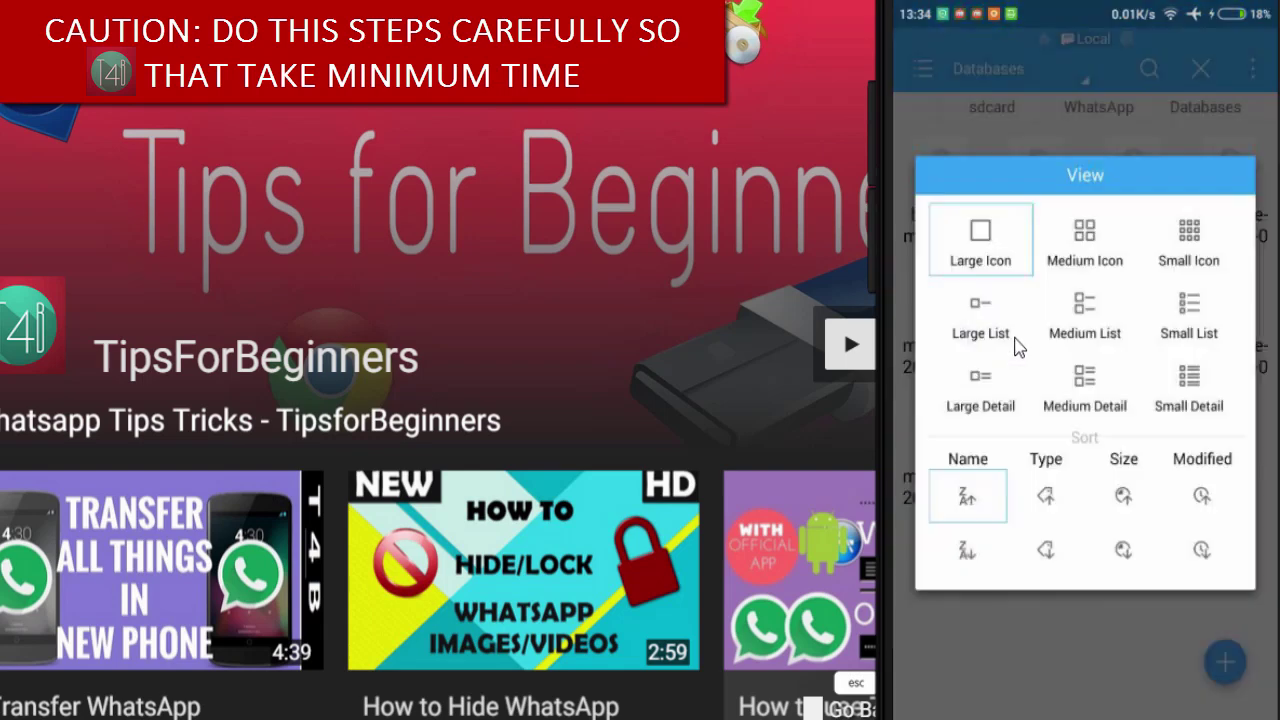
{"action": "left_click", "coordinate": [982, 333]}
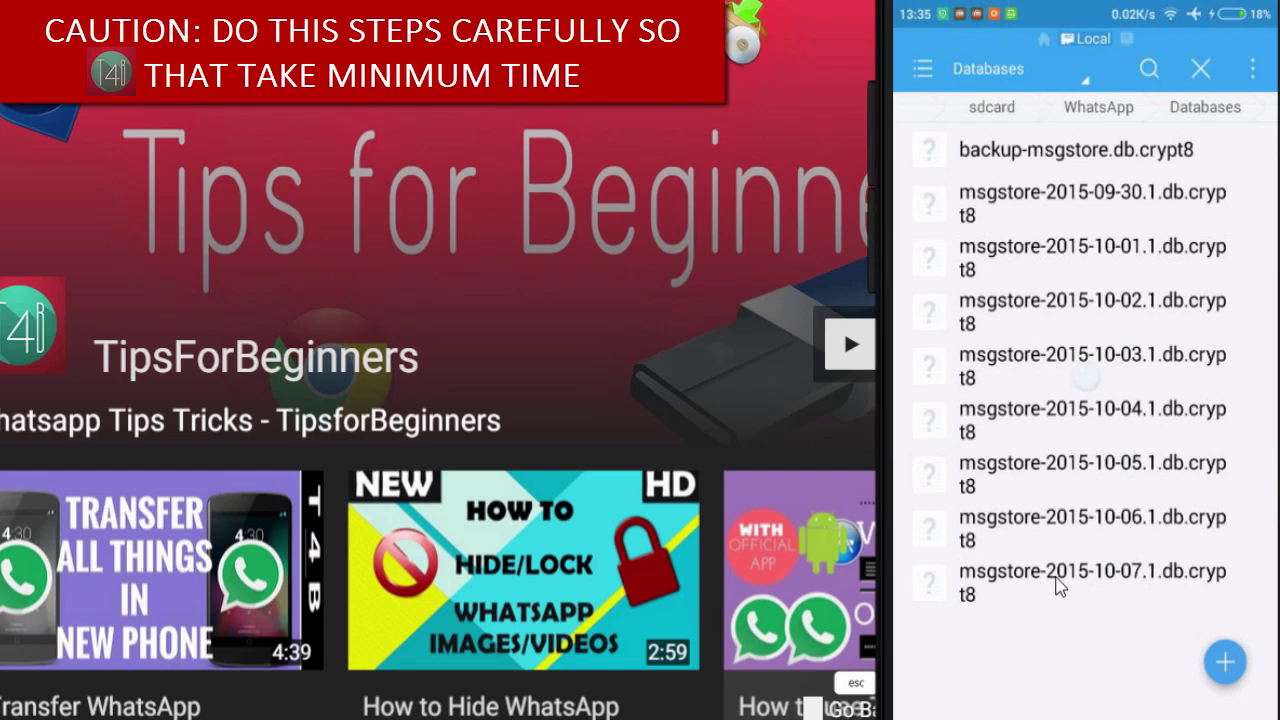
Rename the dated backup msgstore-2015-10-06.1.db.crypt8 as msgstore.db.crypt
{"action": "left_click", "coordinate": [1118, 528]}
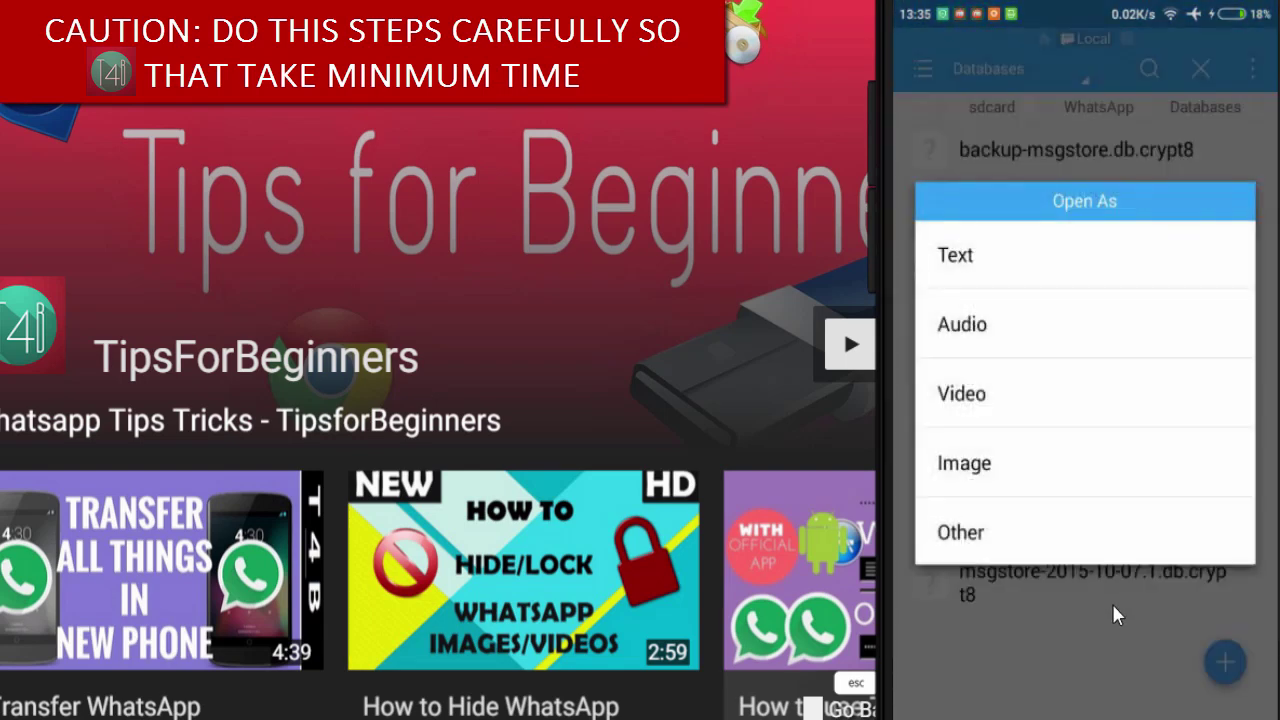
{"action": "left_click", "coordinate": [1043, 603]}
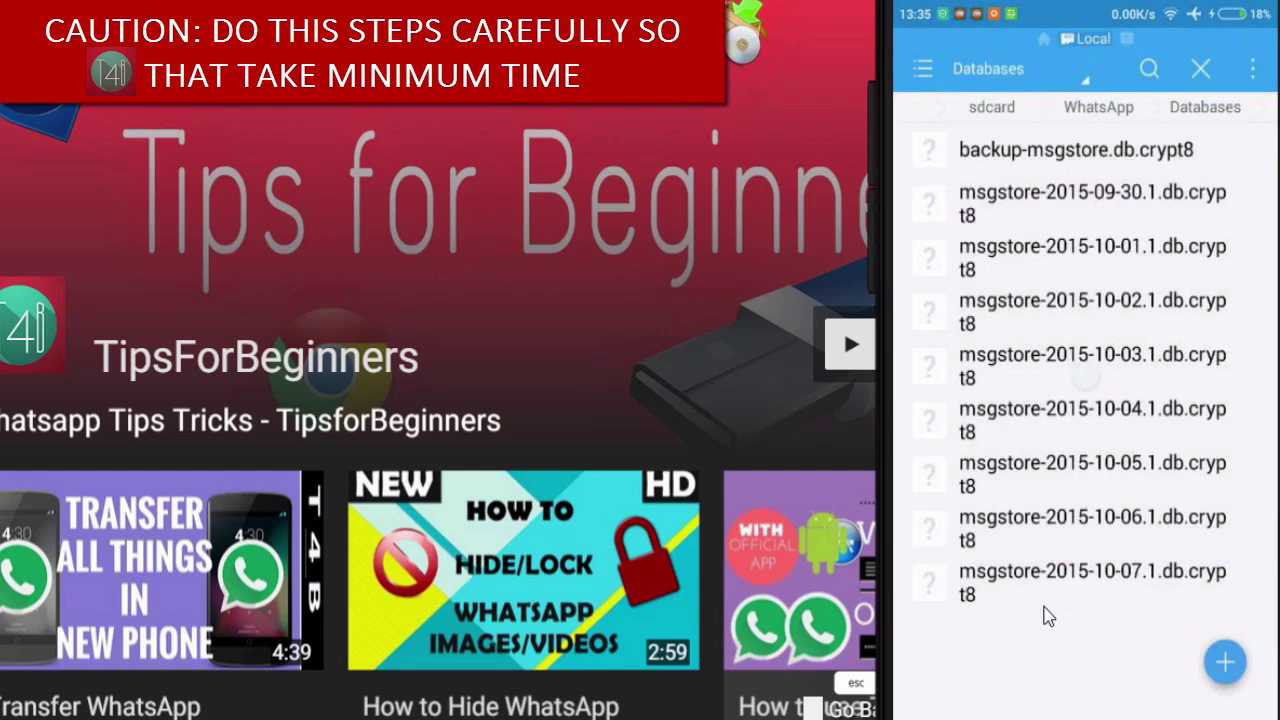
{"action": "left_click", "coordinate": [1078, 528]}
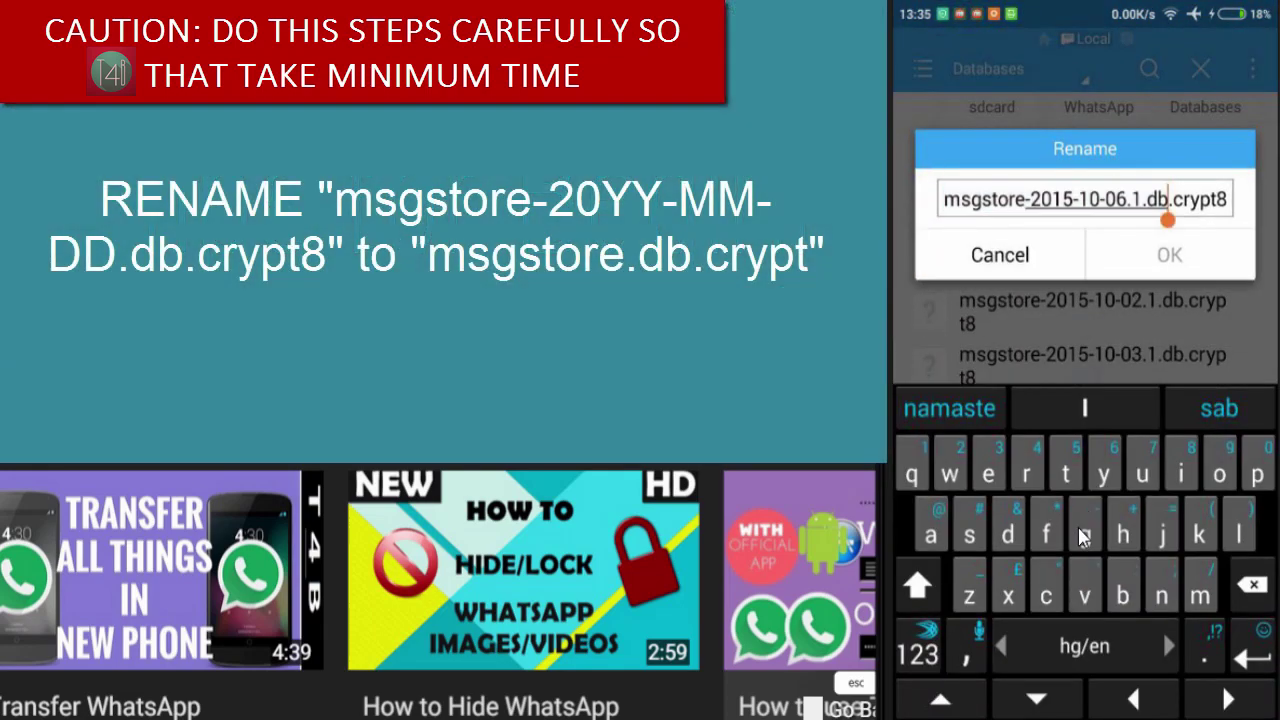
{"action": "left_click", "coordinate": [1172, 199]}
{"action": "key", "text": "BackSpace"}
{"action": "key", "text": "BackSpace"}
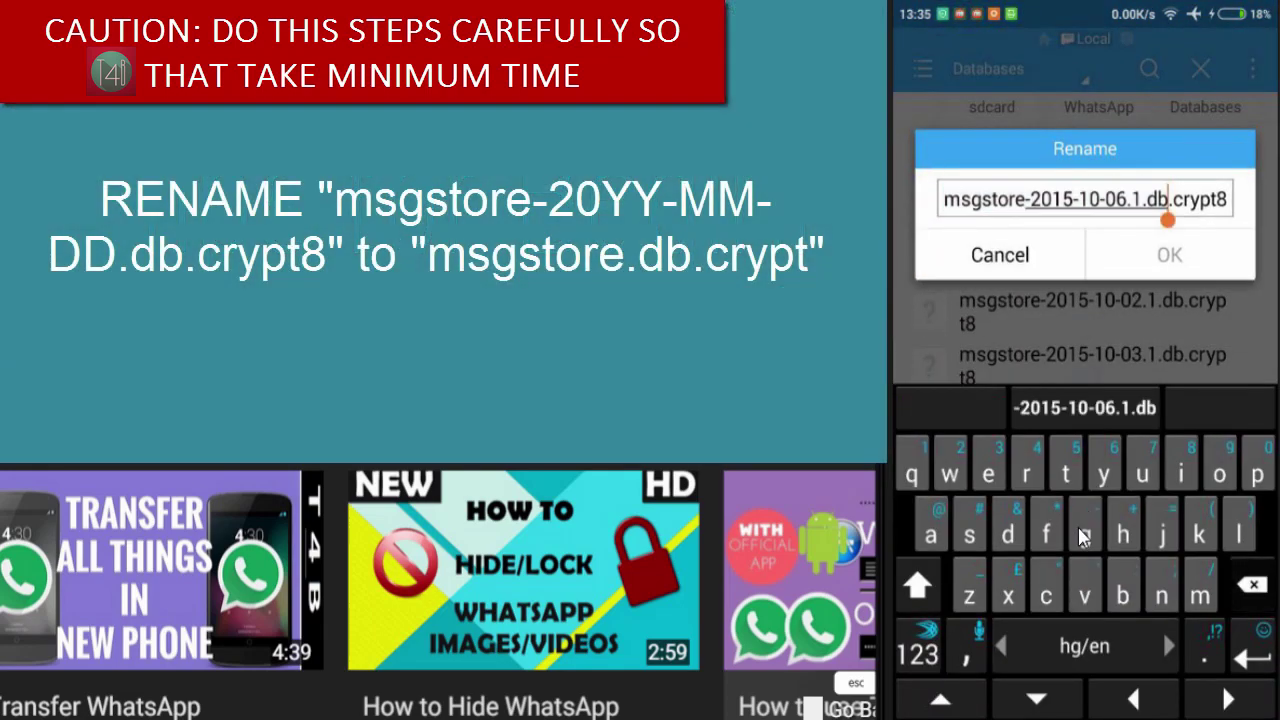
{"action": "key", "text": "BackSpace"}
{"action": "key", "text": "BackSpace"}
{"action": "key", "text": "BackSpace"}
{"action": "key", "text": "BackSpace"}
{"action": "key", "text": "BackSpace"}
{"action": "key", "text": "BackSpace"}
{"action": "key", "text": "BackSpace"}
{"action": "key", "text": "BackSpace"}
{"action": "key", "text": "BackSpace"}
{"action": "key", "text": "BackSpace"}
{"action": "key", "text": "BackSpace"}
{"action": "key", "text": "BackSpace"}
{"action": "key", "text": "BackSpace"}
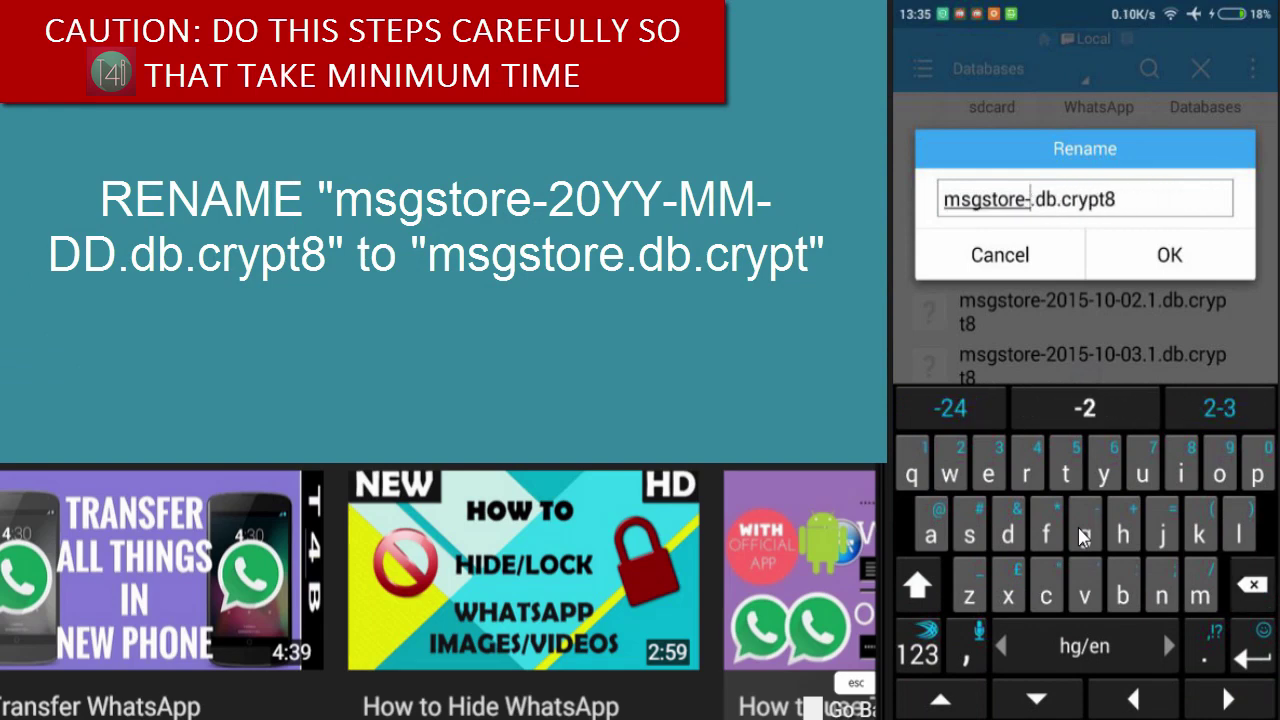
{"action": "left_click", "coordinate": [1110, 199]}
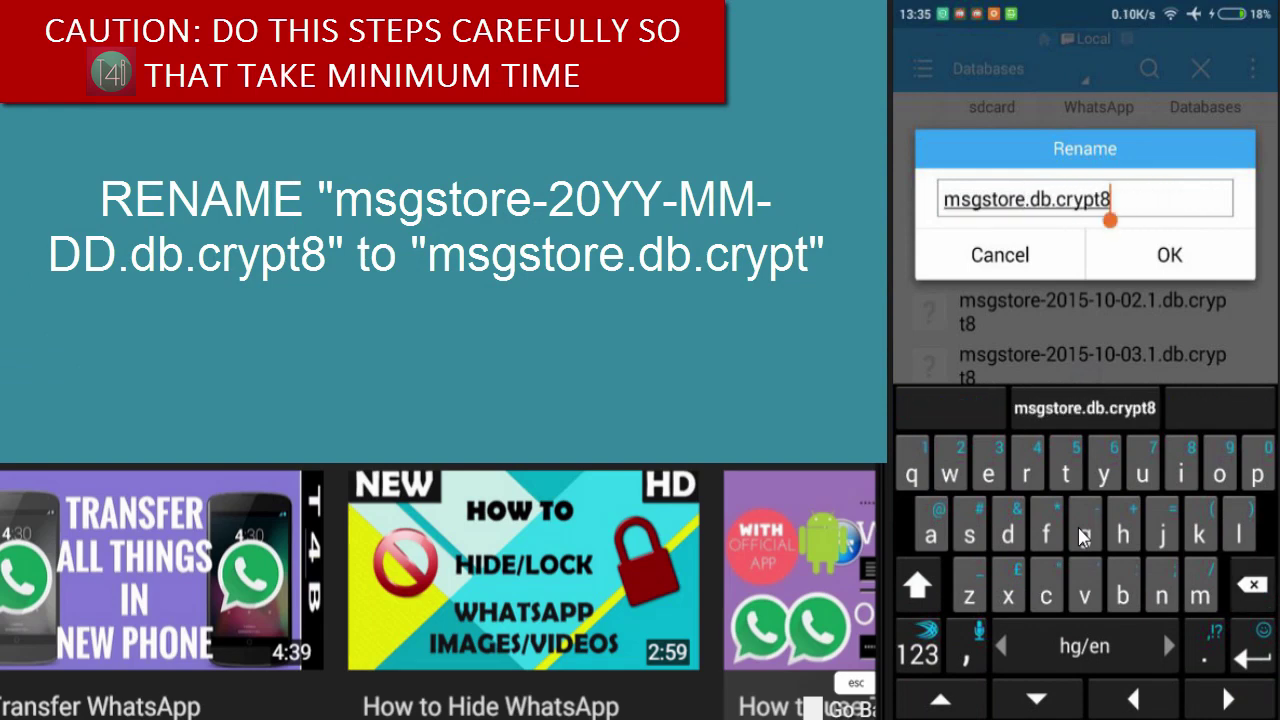
{"action": "key", "text": "BackSpace"}
{"action": "key", "text": "Return"}
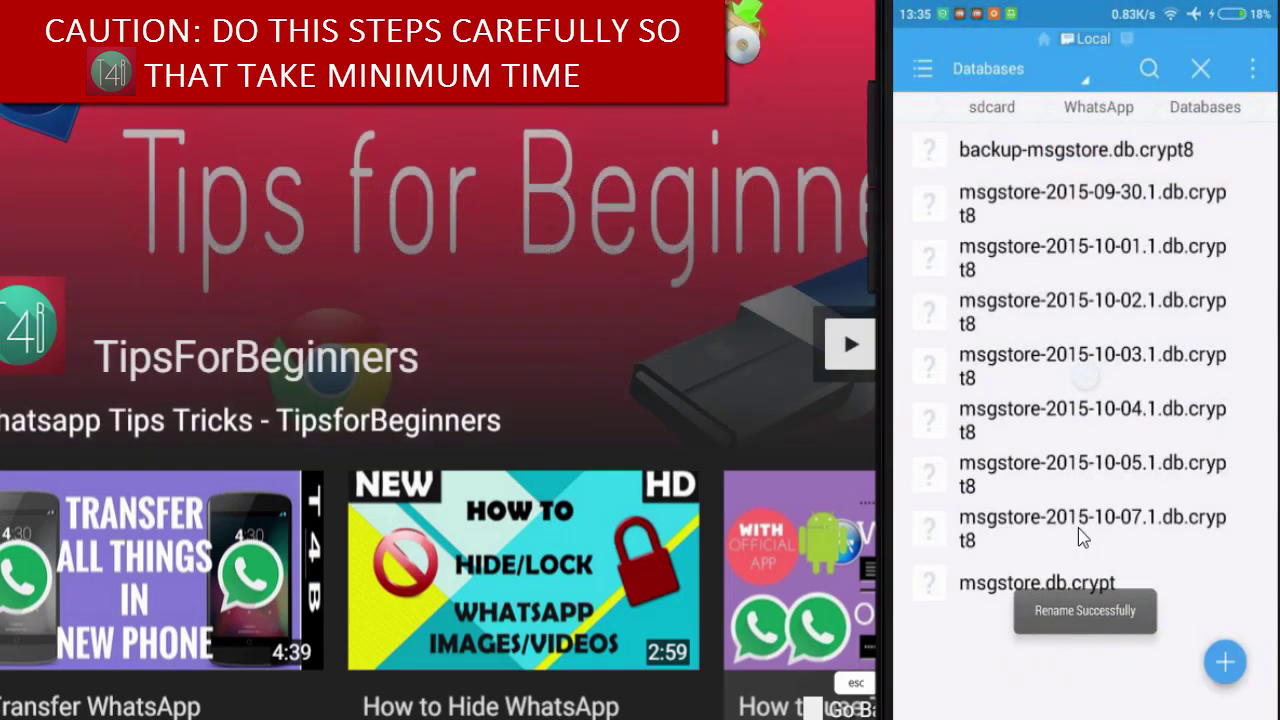
Leave the file manager and submit the phone number for WhatsApp verification with India as the country
{"action": "key", "text": "Home"}
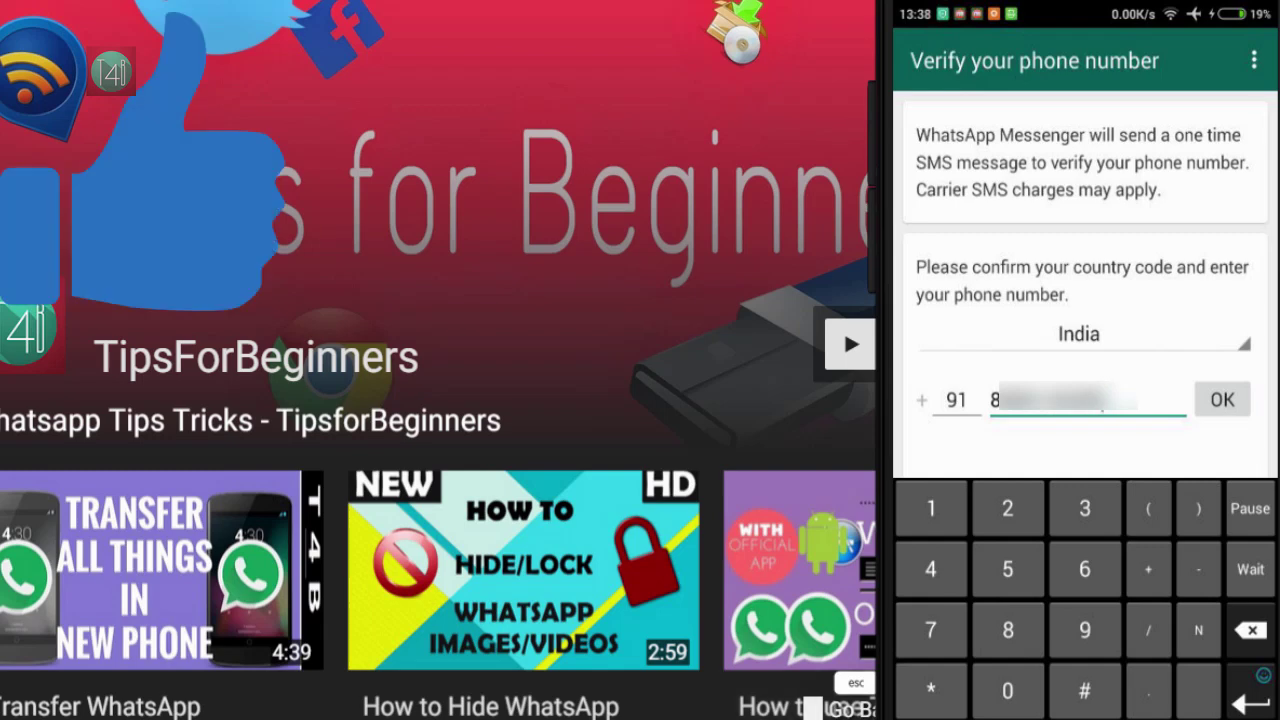
{"action": "left_click", "coordinate": [1232, 408]}
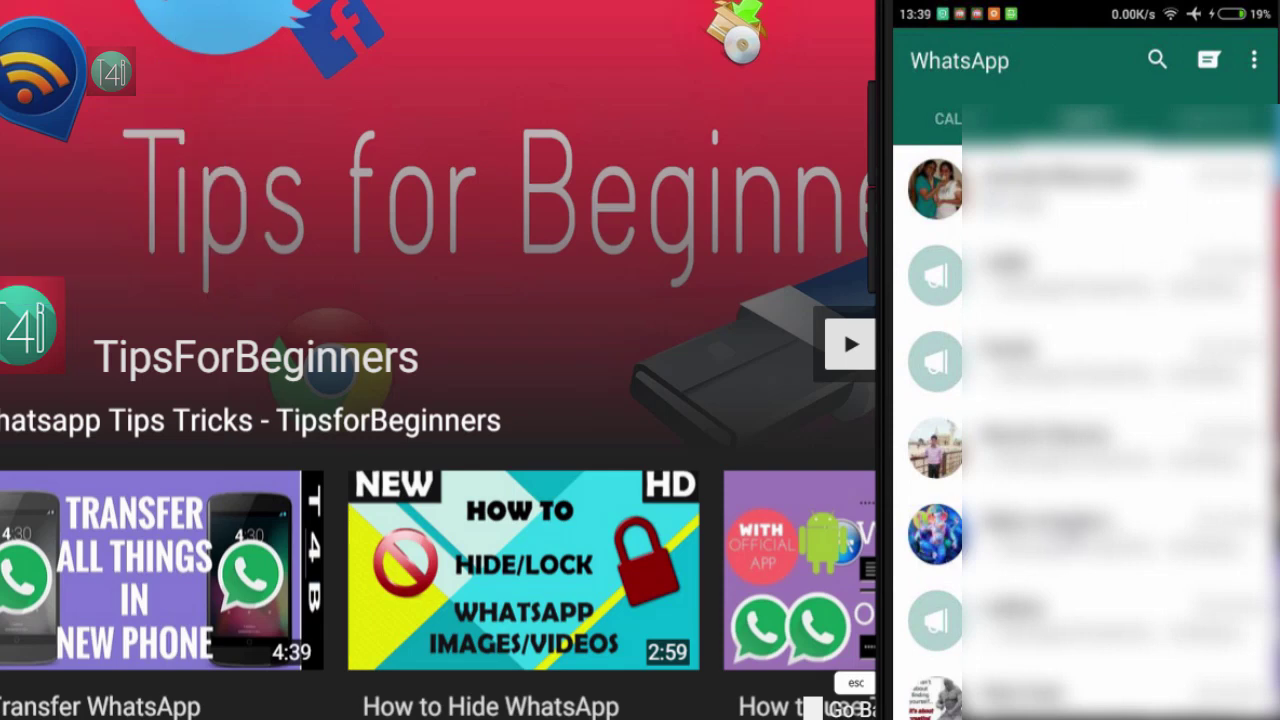
Open the previously cleared contact's chat in WhatsApp and look through its message history for the restored messages
{"action": "scroll", "coordinate": [1075, 539], "scroll_direction": "down", "scroll_amount": 5}
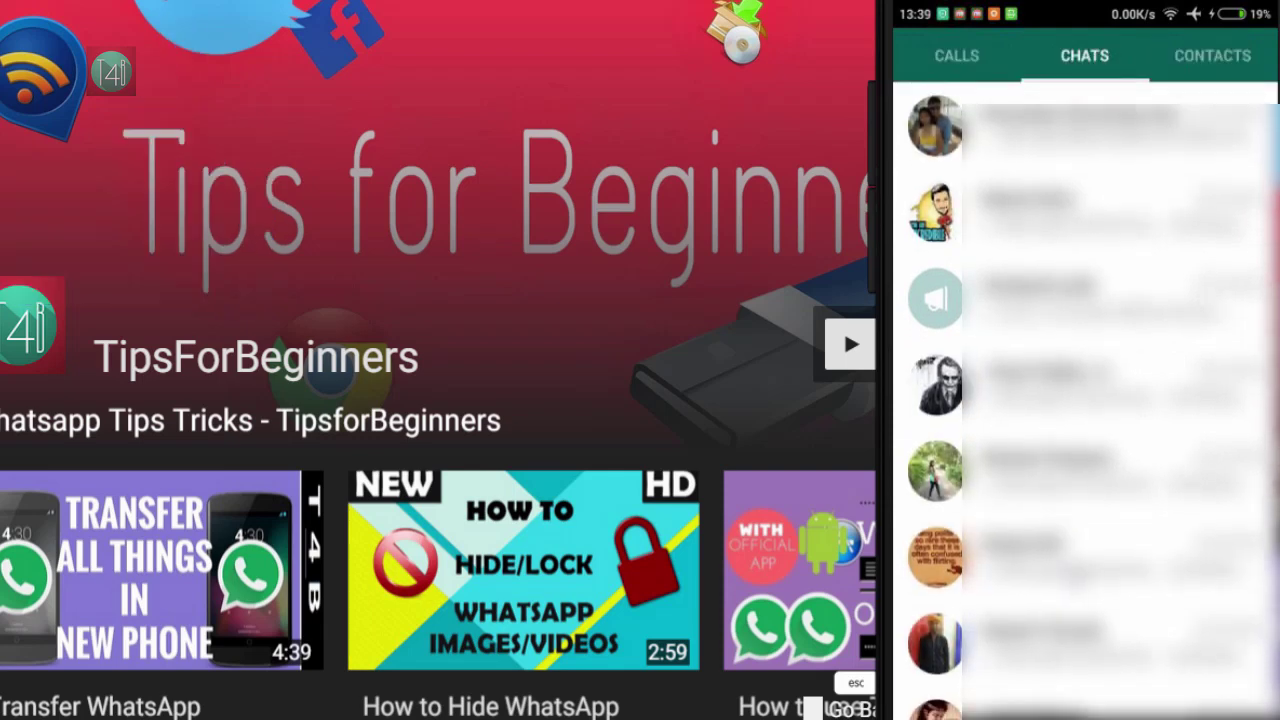
{"action": "left_click", "coordinate": [1088, 556]}
{"action": "scroll", "coordinate": [1088, 556], "scroll_direction": "up", "scroll_amount": 5}
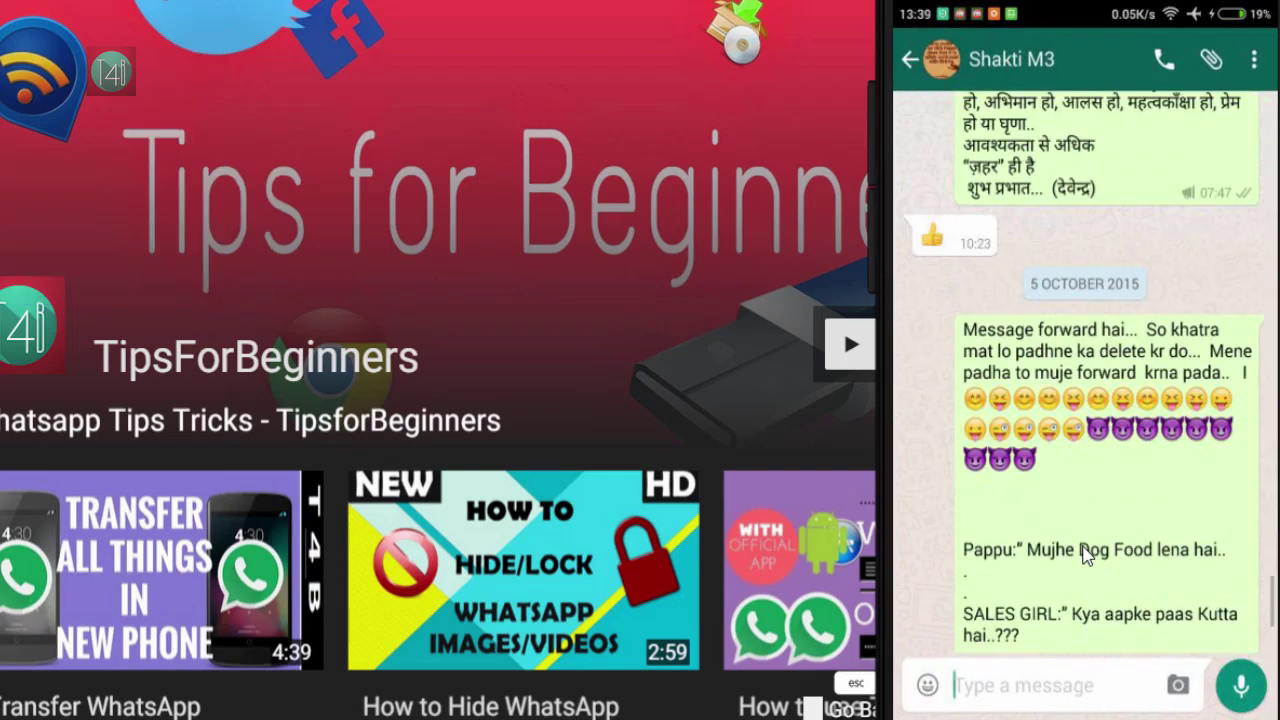
{"action": "left_click_drag", "start_coordinate": [1088, 556], "coordinate": [1072, 430]}
{"action": "scroll", "coordinate": [1097, 435], "scroll_direction": "down", "scroll_amount": 5}
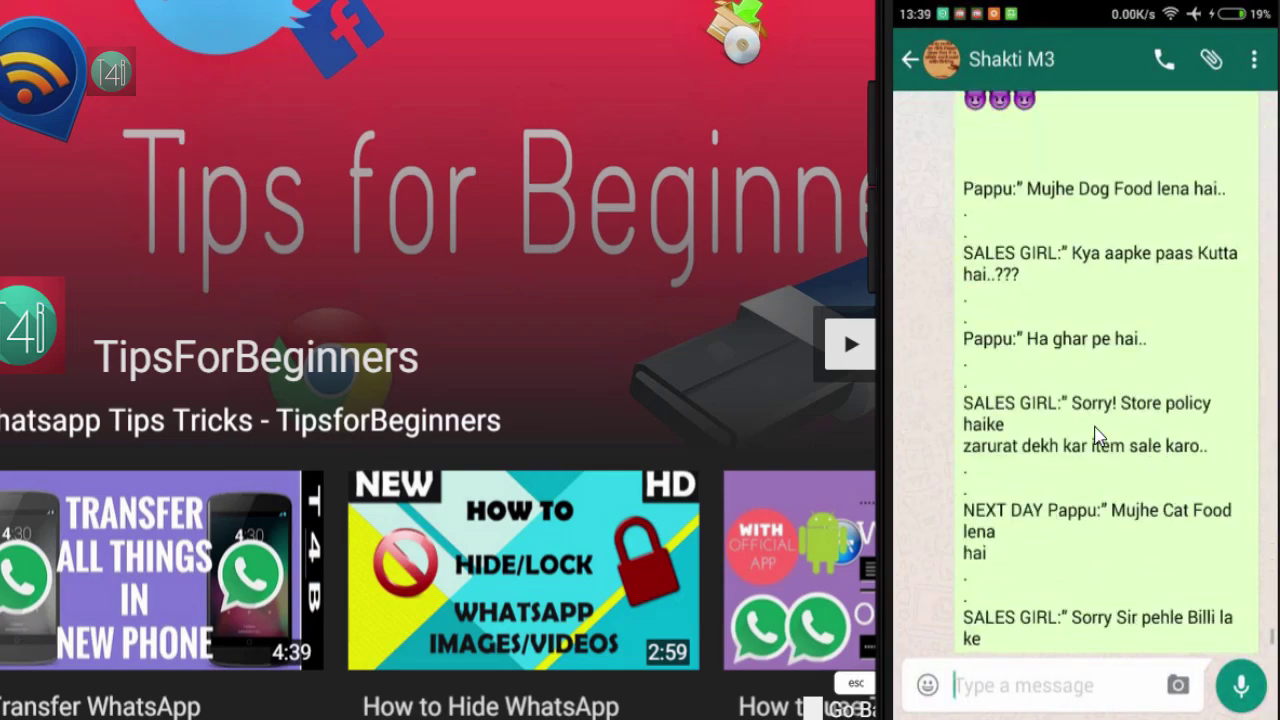
{"action": "scroll", "coordinate": [1097, 435], "scroll_direction": "up", "scroll_amount": 5}
{"action": "scroll", "coordinate": [1097, 435], "scroll_direction": "down", "scroll_amount": 10}
{"action": "scroll", "coordinate": [1097, 435], "scroll_direction": "up", "scroll_amount": 4}
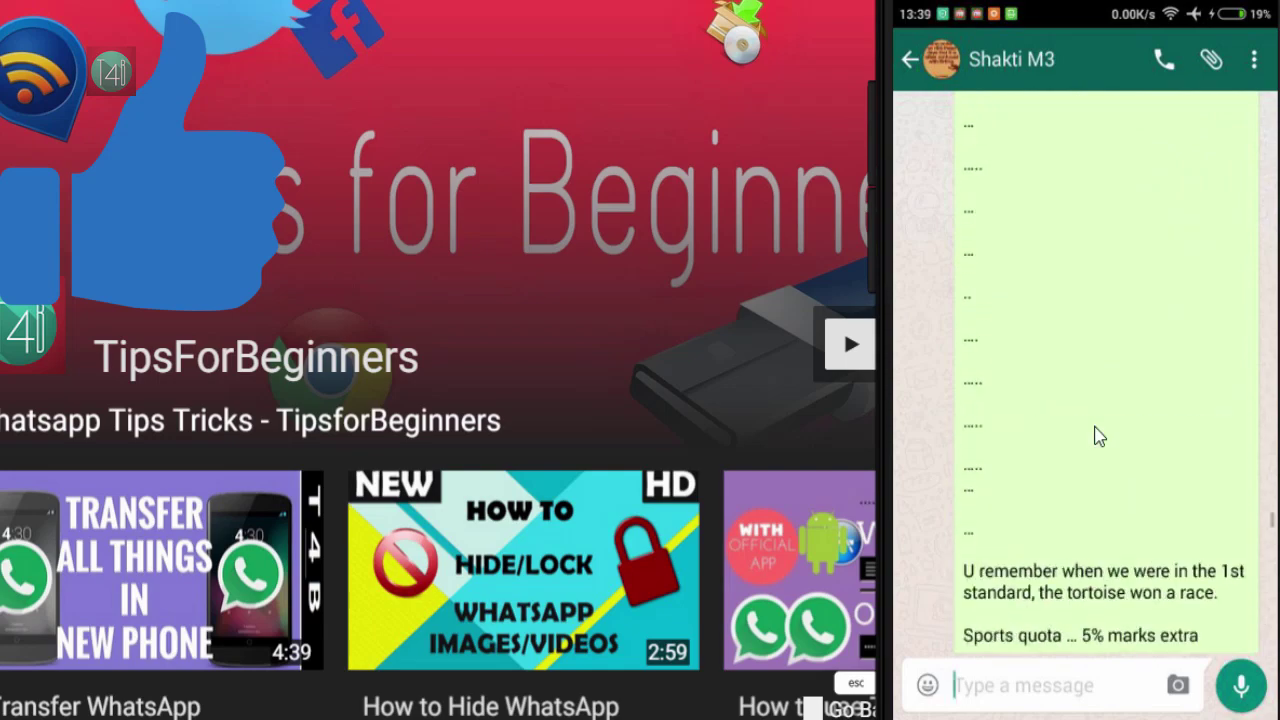
{"action": "scroll", "coordinate": [1100, 435], "scroll_direction": "down", "scroll_amount": 2}
{"action": "key", "text": "Home"}
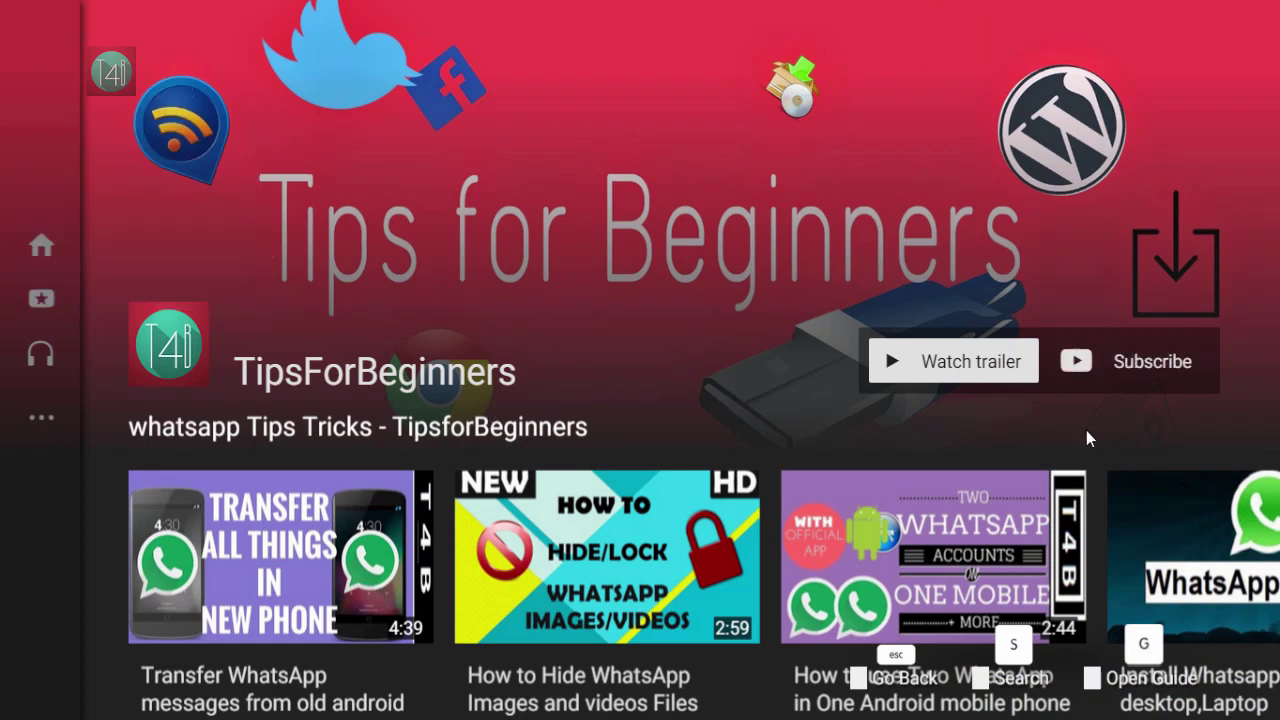
{"action": "scroll", "coordinate": [1069, 482], "scroll_direction": "down", "scroll_amount": 1}
{"action": "scroll", "coordinate": [1070, 488], "scroll_direction": "down", "scroll_amount": 2}
{"action": "scroll", "coordinate": [1070, 488], "scroll_direction": "up", "scroll_amount": 2}
{"action": "scroll", "coordinate": [1070, 488], "scroll_direction": "down", "scroll_amount": 1}
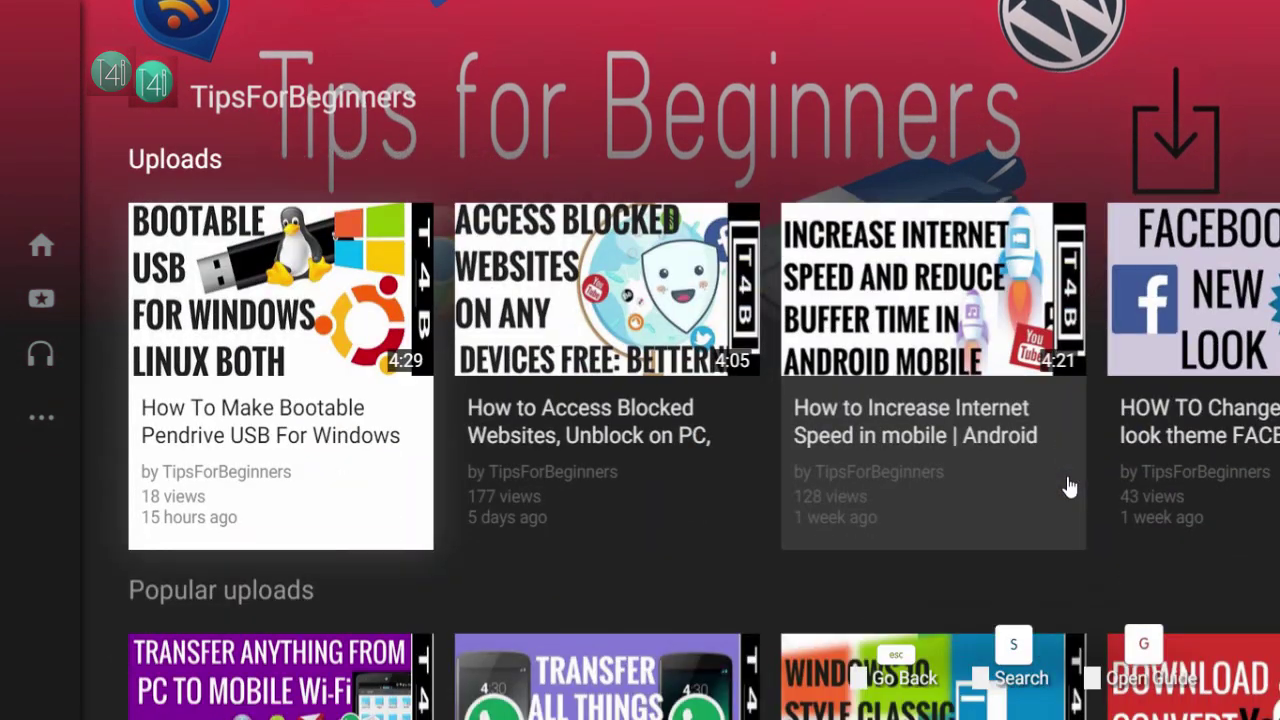
{"action": "scroll", "coordinate": [1070, 486], "scroll_direction": "down", "scroll_amount": 1}
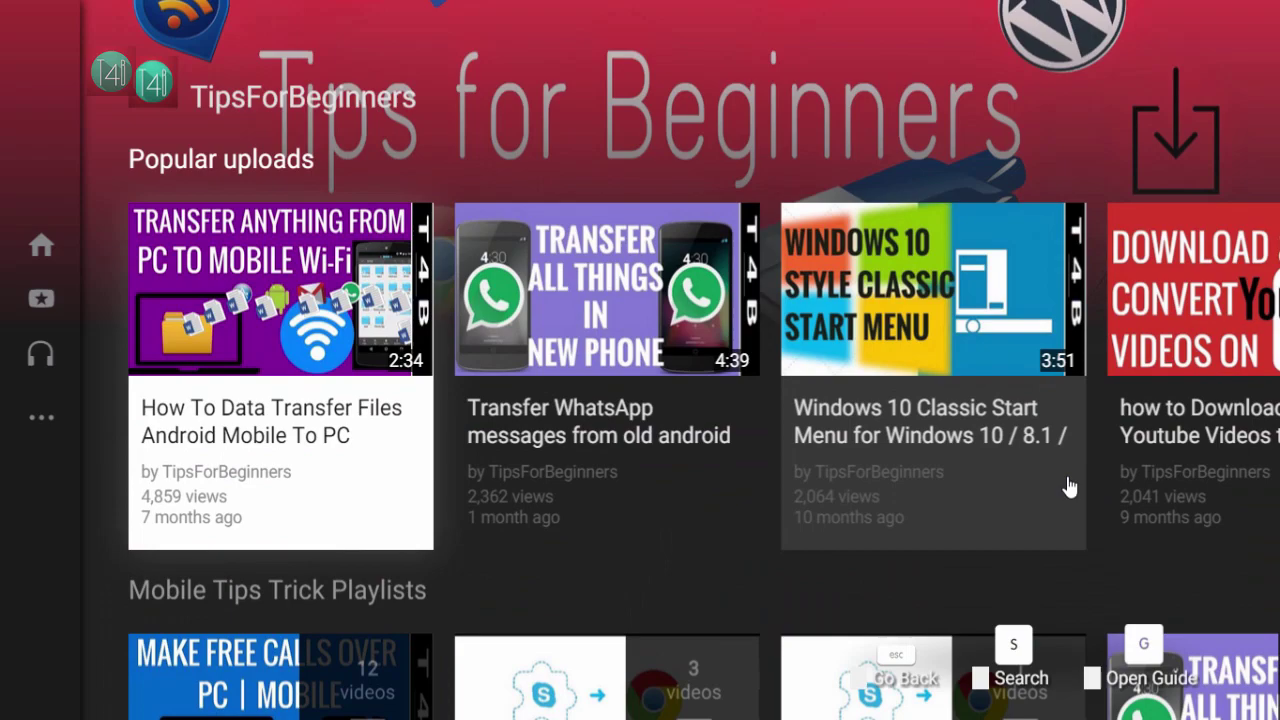
{"action": "scroll", "coordinate": [1067, 486], "scroll_direction": "up", "scroll_amount": 3}
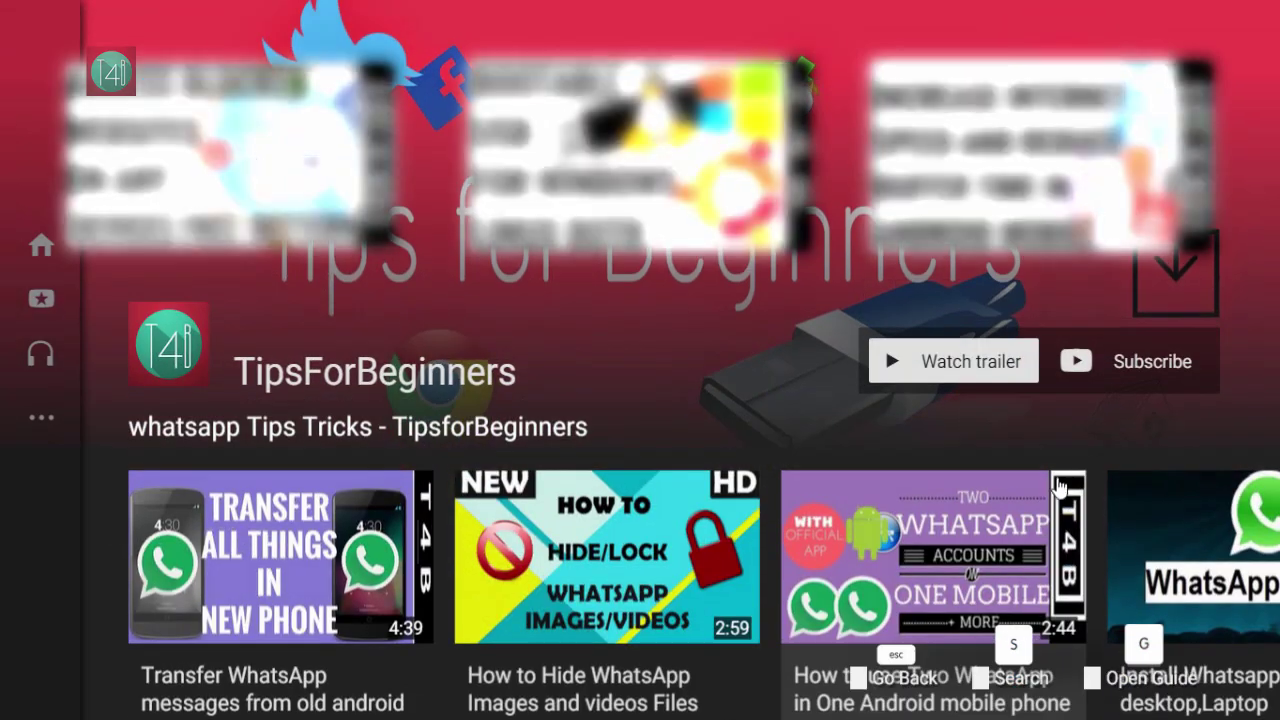